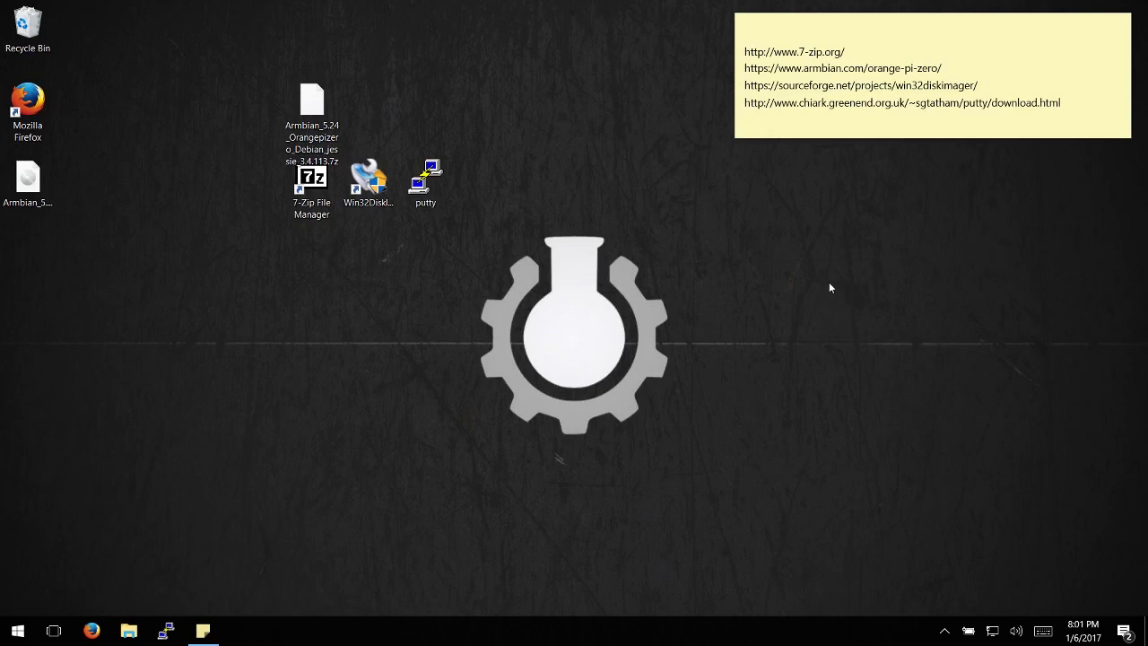
# Step: Move the Armbian .7z archive to the desktop's top row and highlight the note's four download links
pyautogui.moveTo(312, 105); pyautogui.dragTo(314, 40)
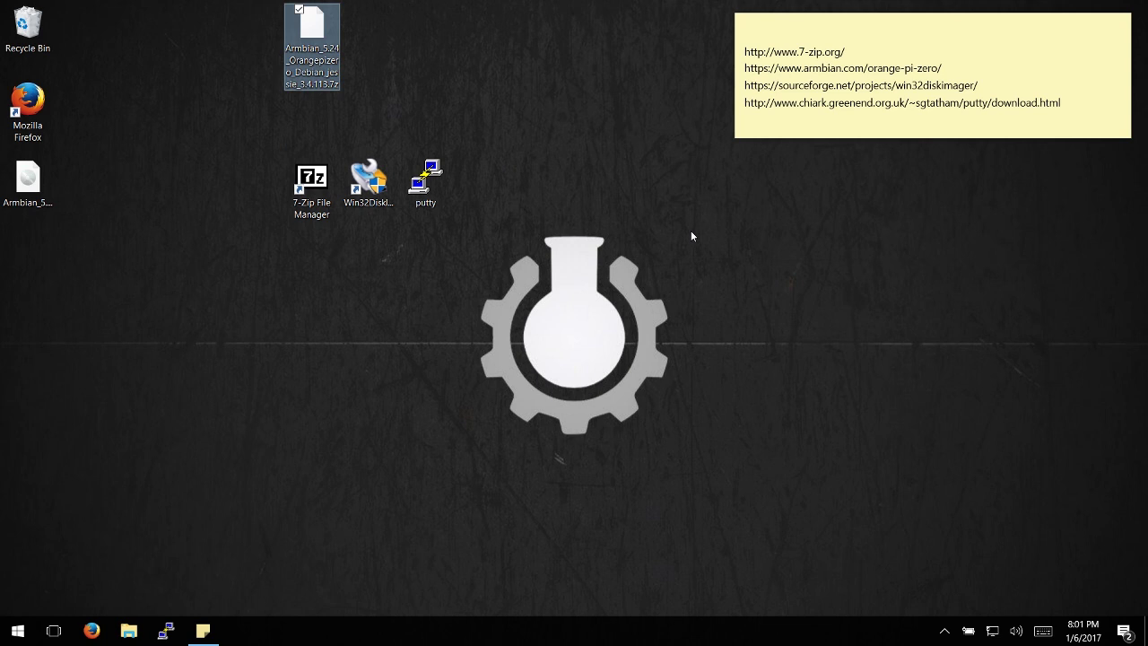
pyautogui.click(583, 285)
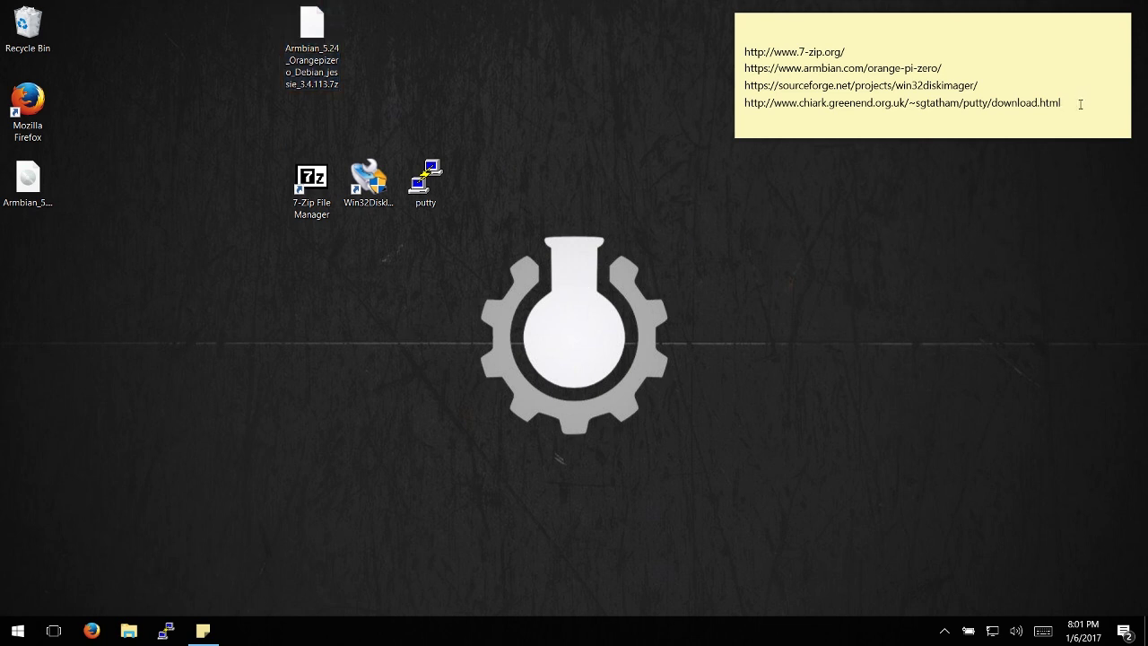
pyautogui.moveTo(1080, 104); pyautogui.dragTo(690, 34)
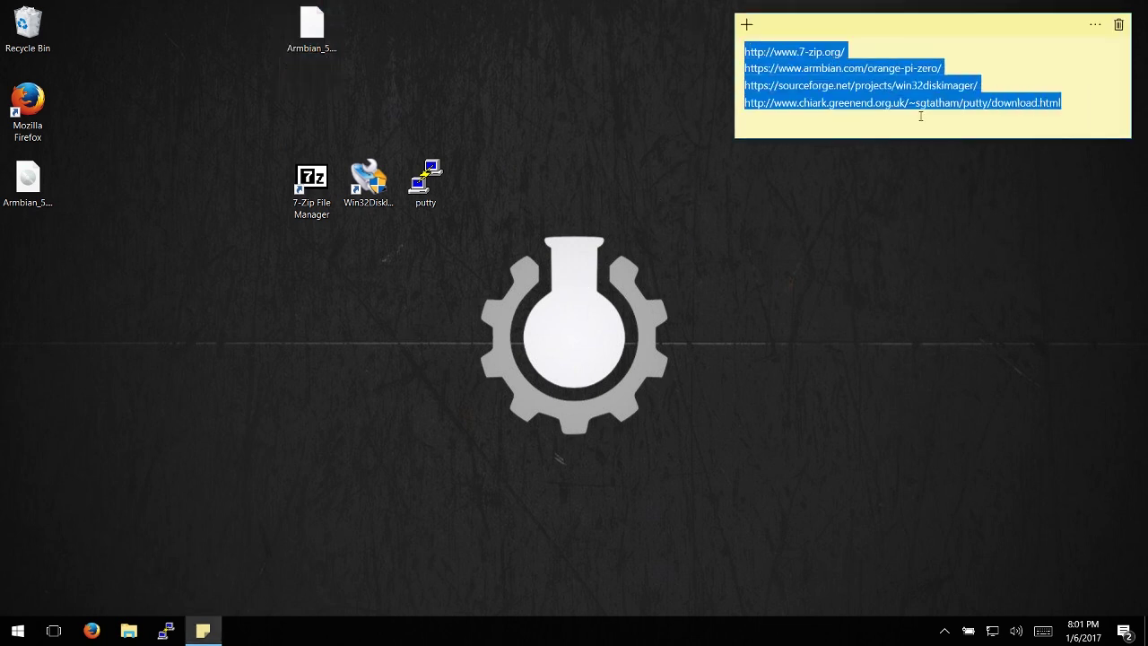
pyautogui.click(649, 296)
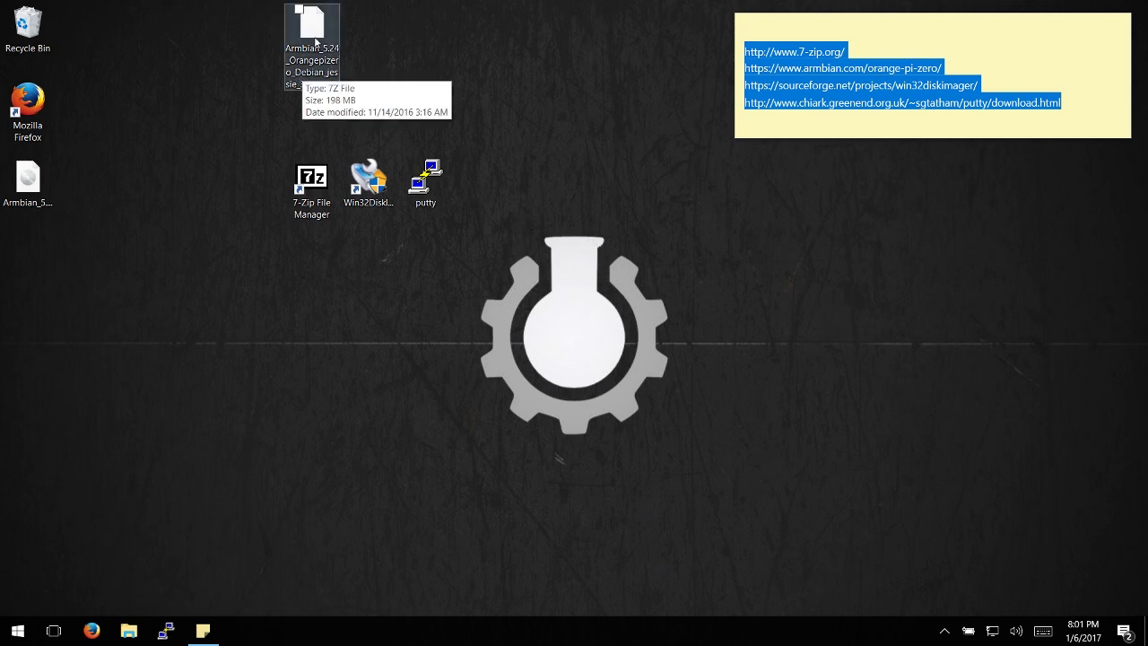
# Step: Open the Armbian archive in 7-Zip, check the Orange Pi Zero .img inside, then close it
pyautogui.rightClick(314, 42)
pyautogui.moveTo(185, 75)
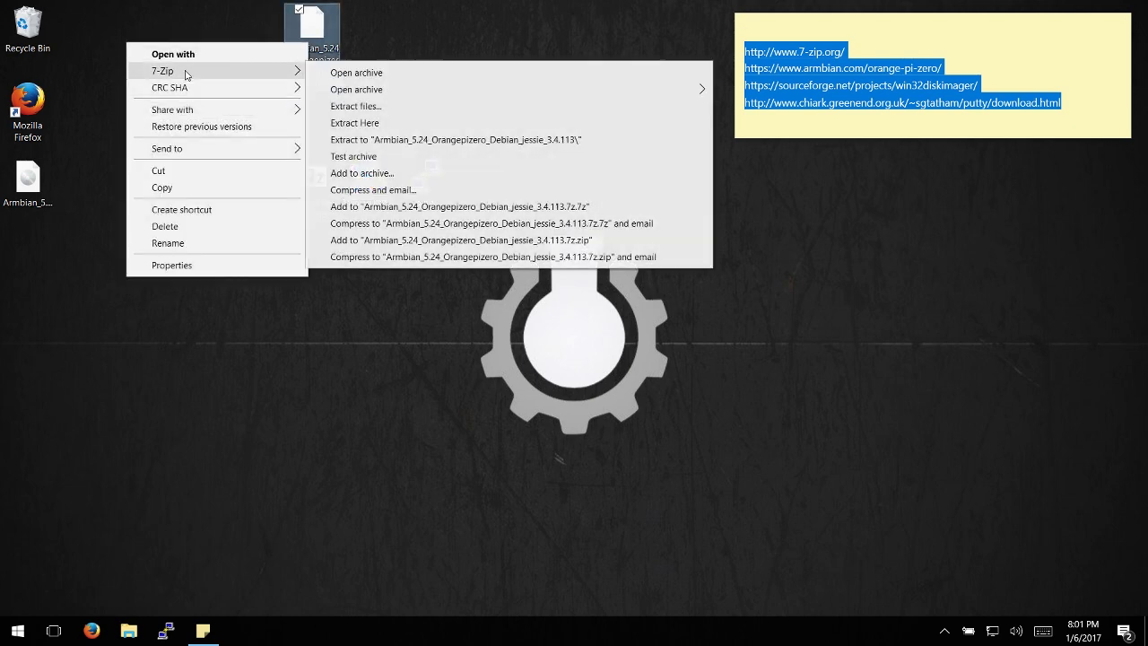
pyautogui.click(356, 73)
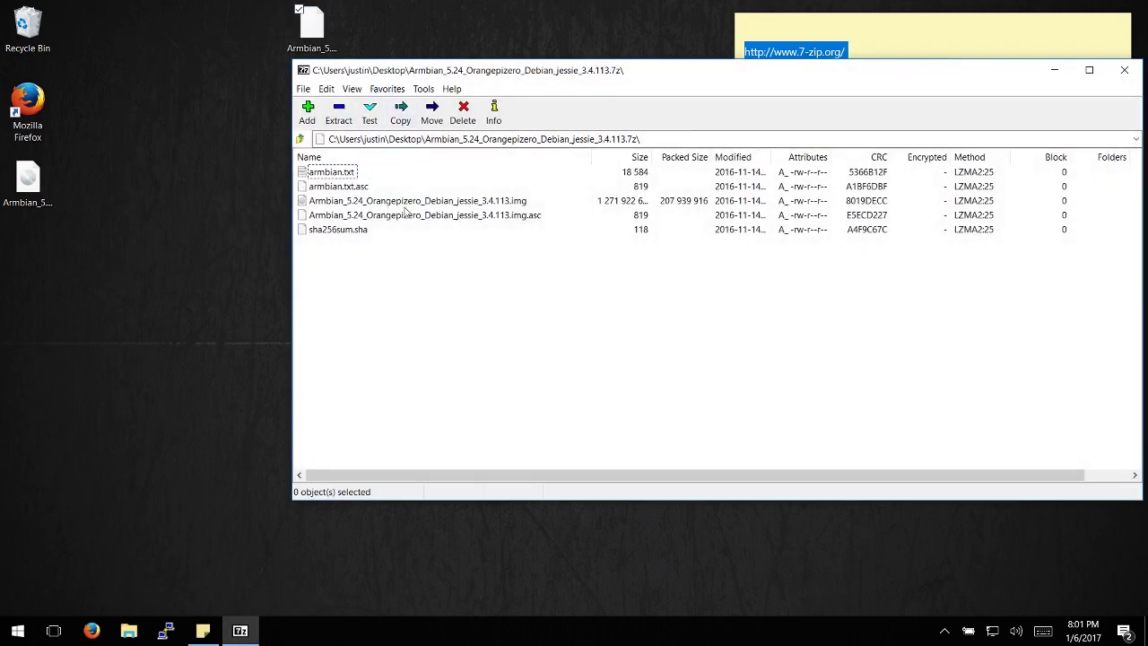
pyautogui.moveTo(421, 205); pyautogui.dragTo(297, 204)
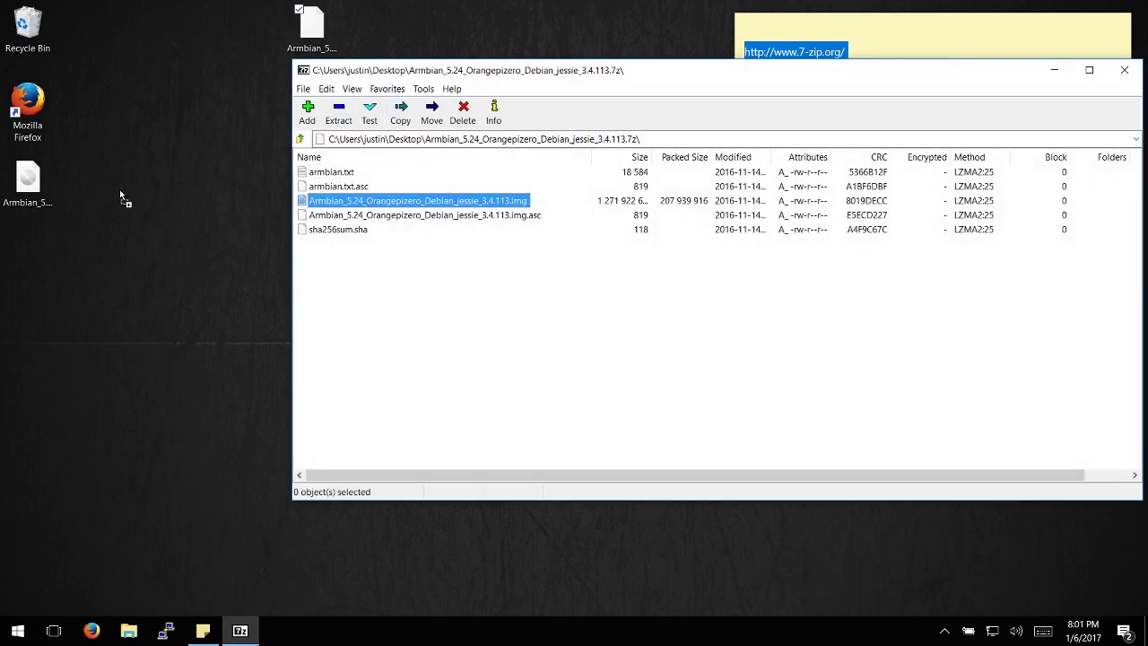
pyautogui.moveTo(121, 195); pyautogui.dragTo(433, 212)
pyautogui.click(1123, 70)
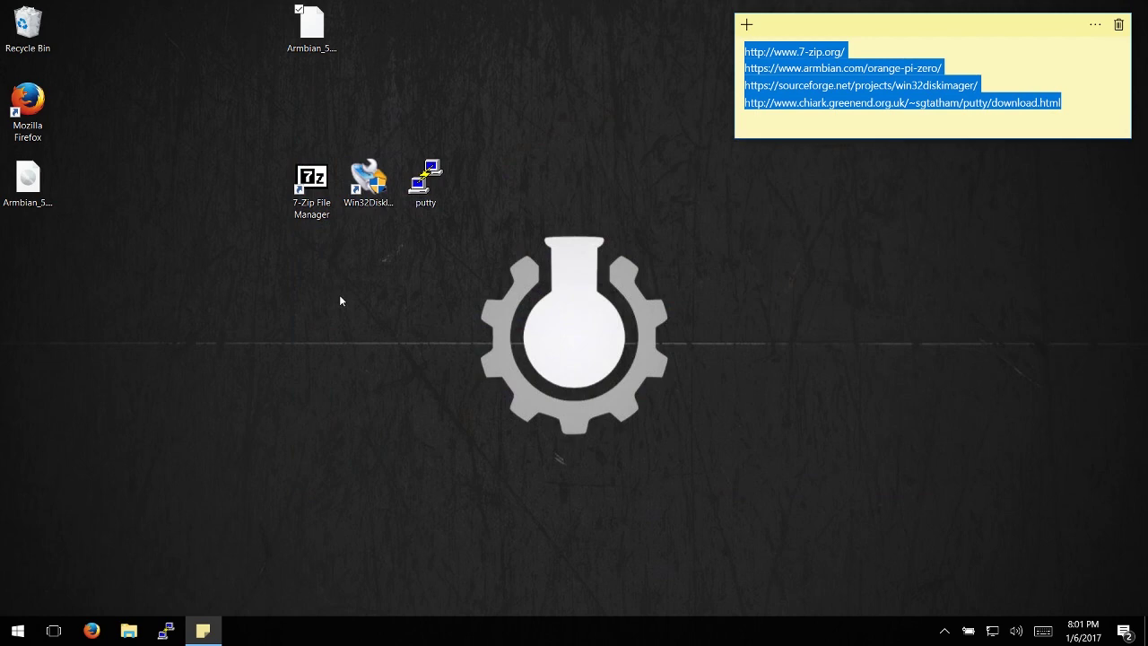
# Step: Launch Win32 Disk Imager and quick-format the 14.5 GB drive D: as FAT32 when Windows prompts
pyautogui.doubleClick(371, 183)
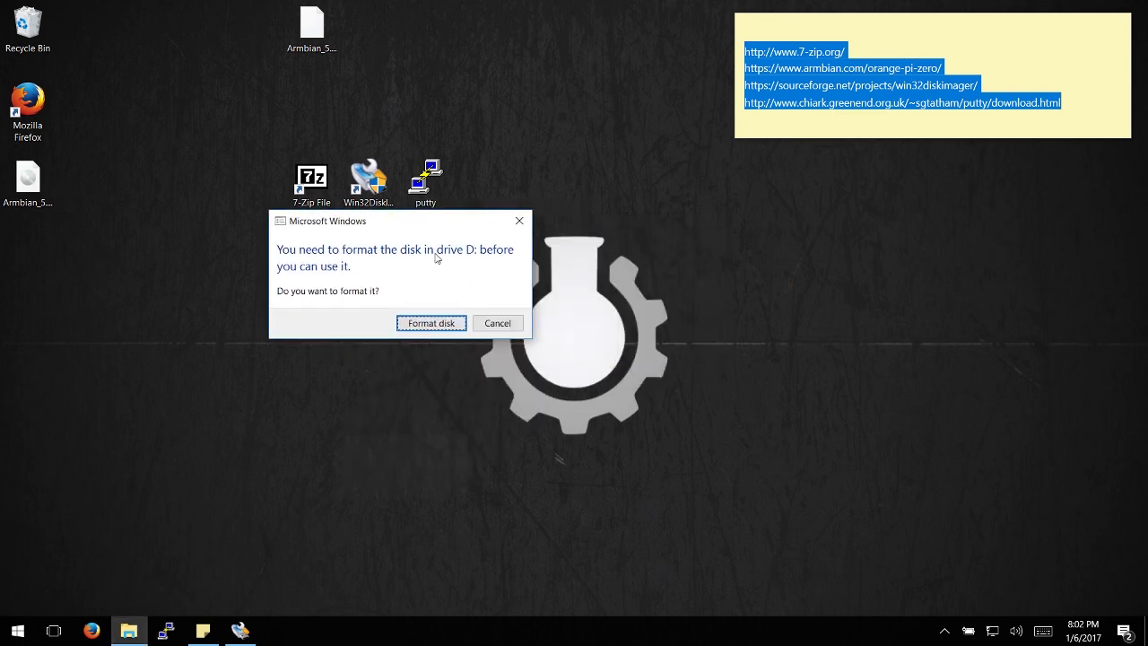
pyautogui.click(429, 325)
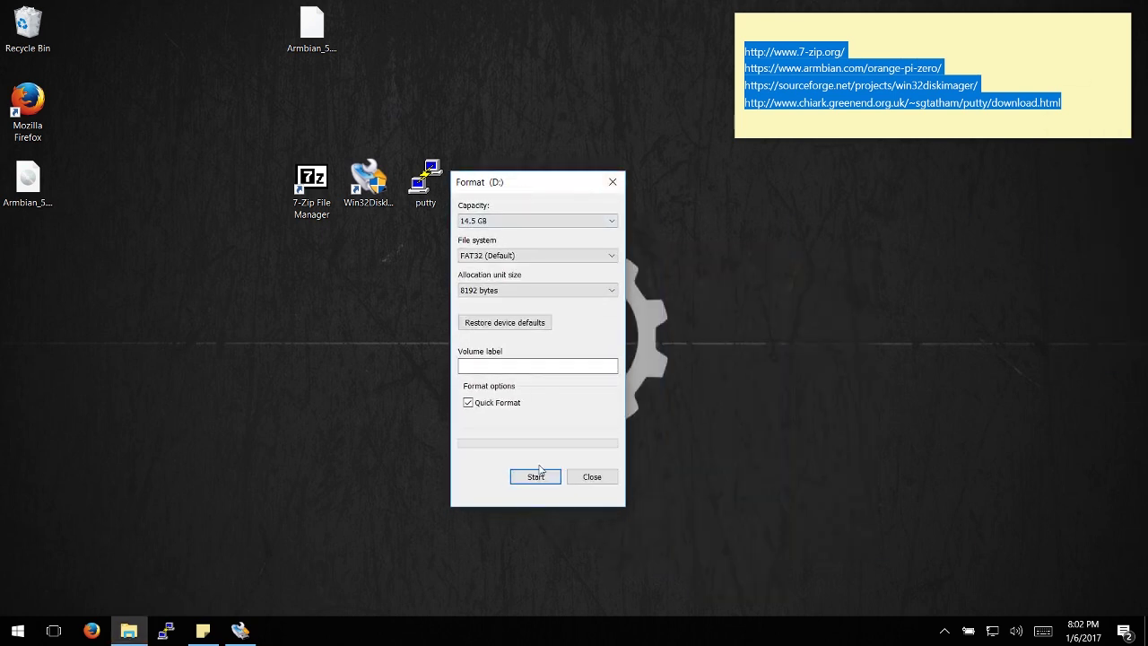
pyautogui.click(540, 473)
pyautogui.click(610, 317)
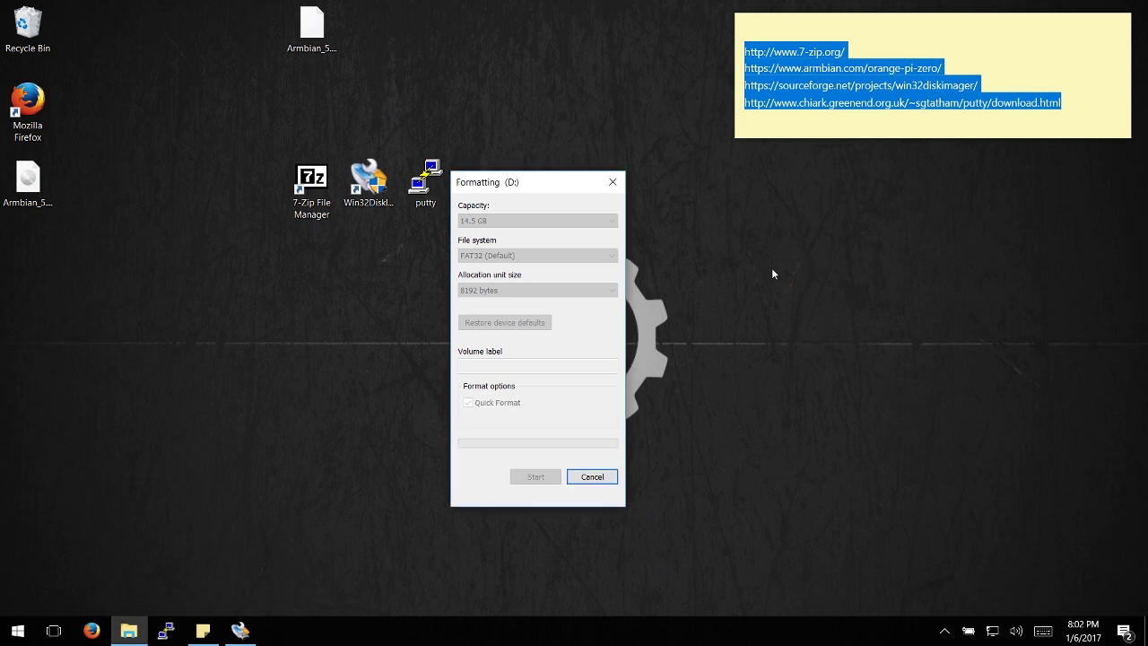
pyautogui.click(667, 314)
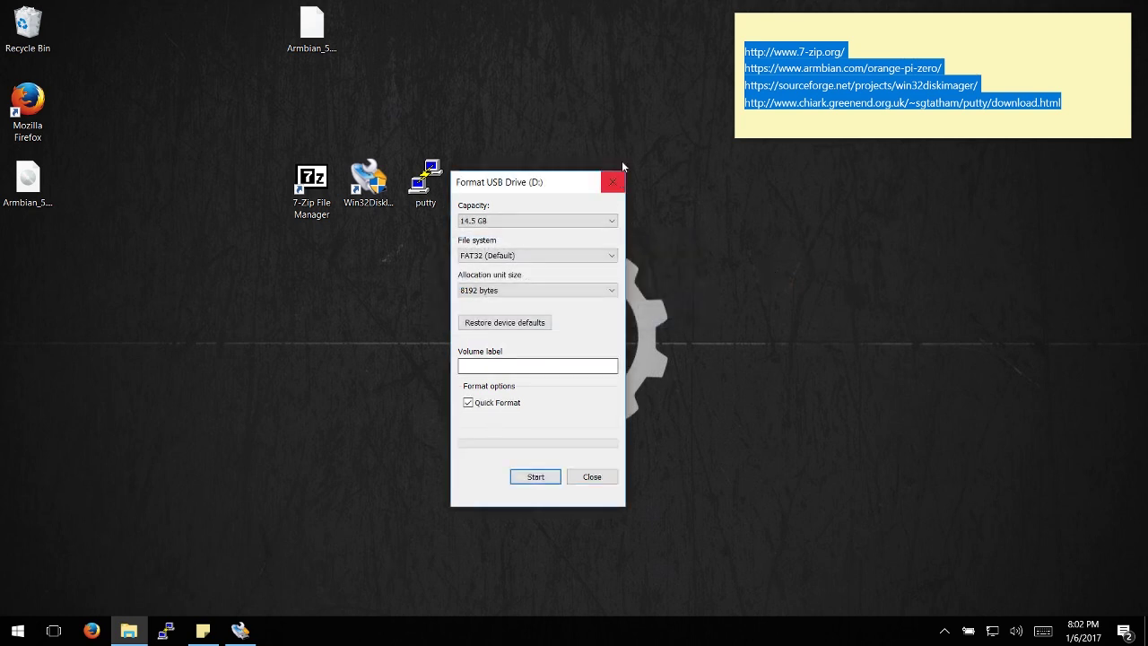
# Step: Close the Format dialog and select the Armbian Orange Pi Zero .img from the Desktop
pyautogui.click(615, 181)
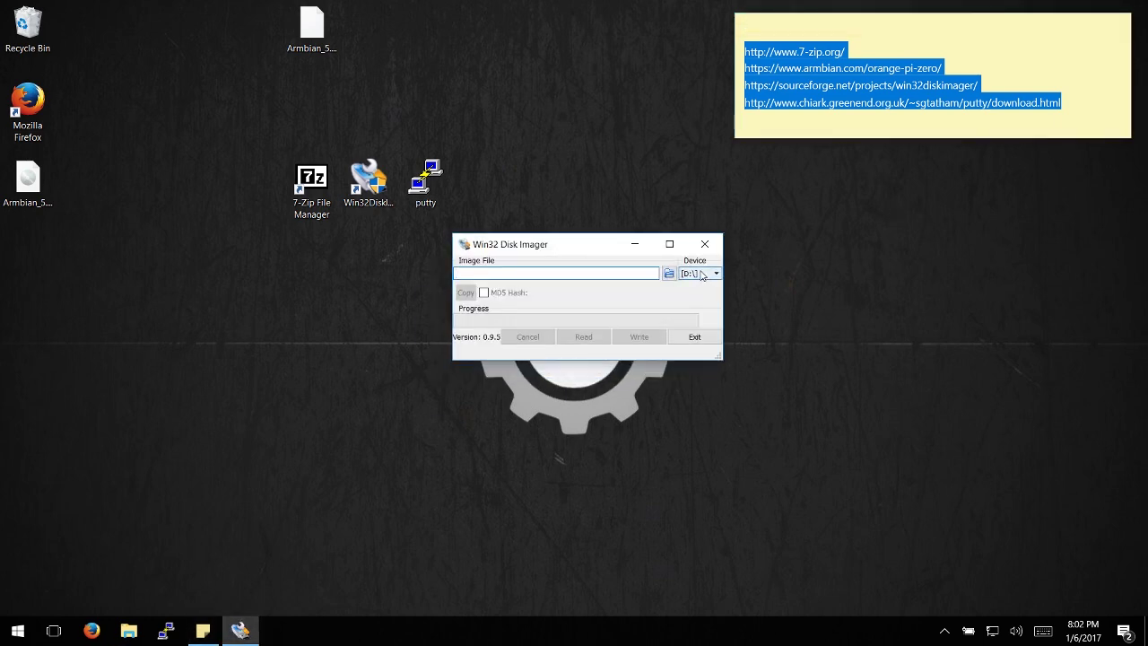
pyautogui.click(669, 273)
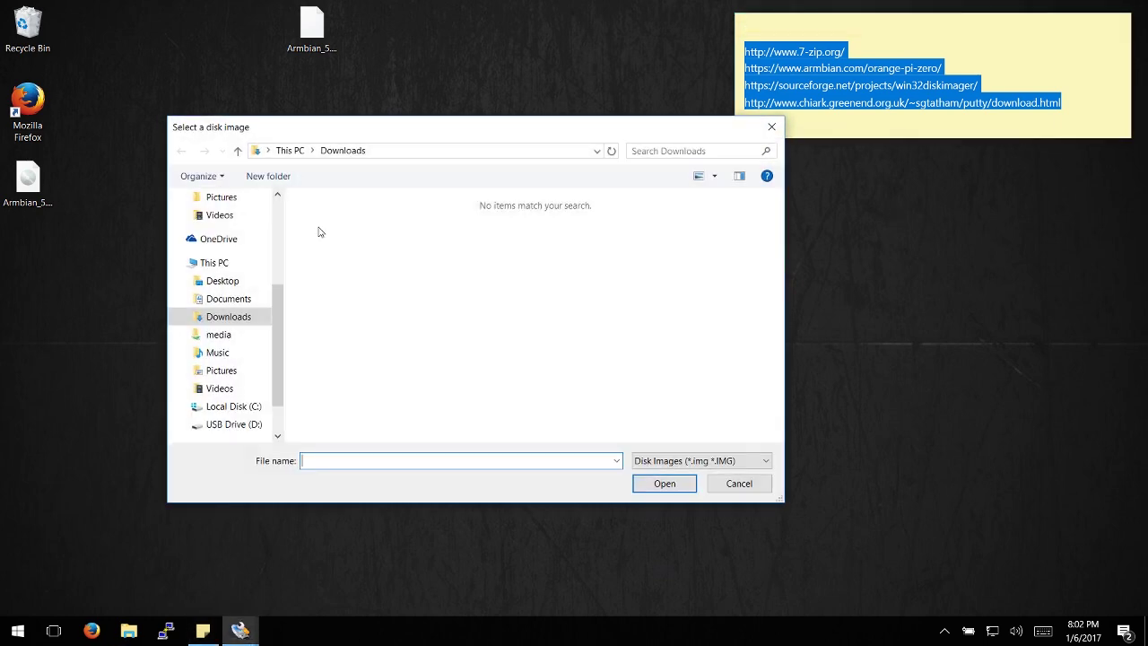
pyautogui.click(230, 281)
pyautogui.doubleClick(317, 236)
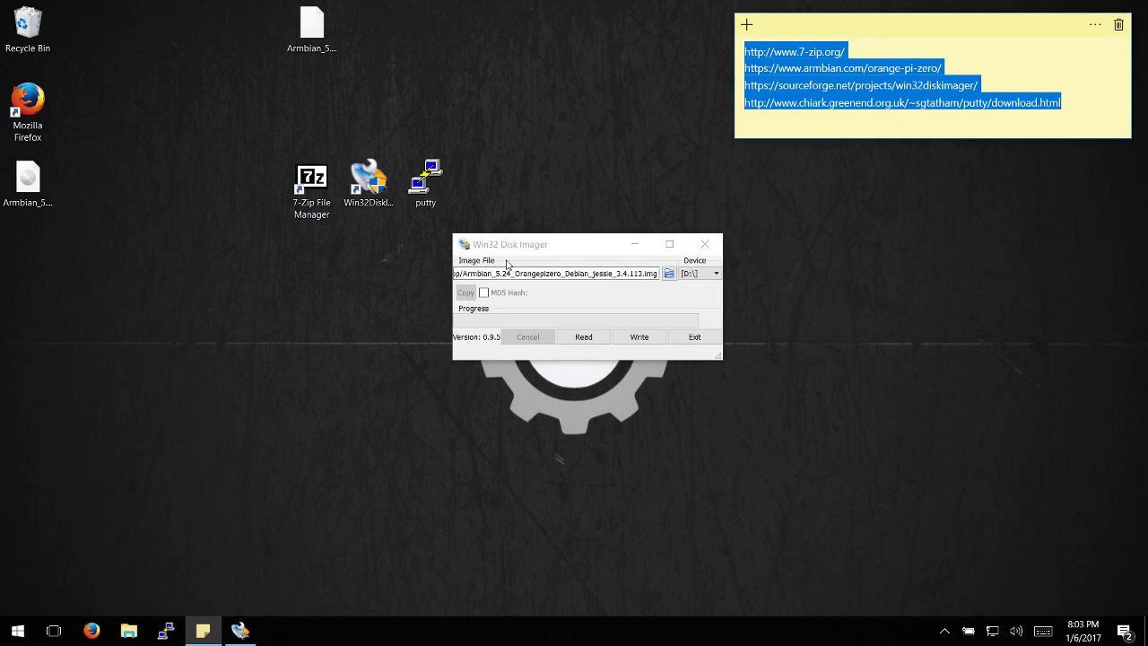
pyautogui.moveTo(599, 272); pyautogui.dragTo(677, 281)
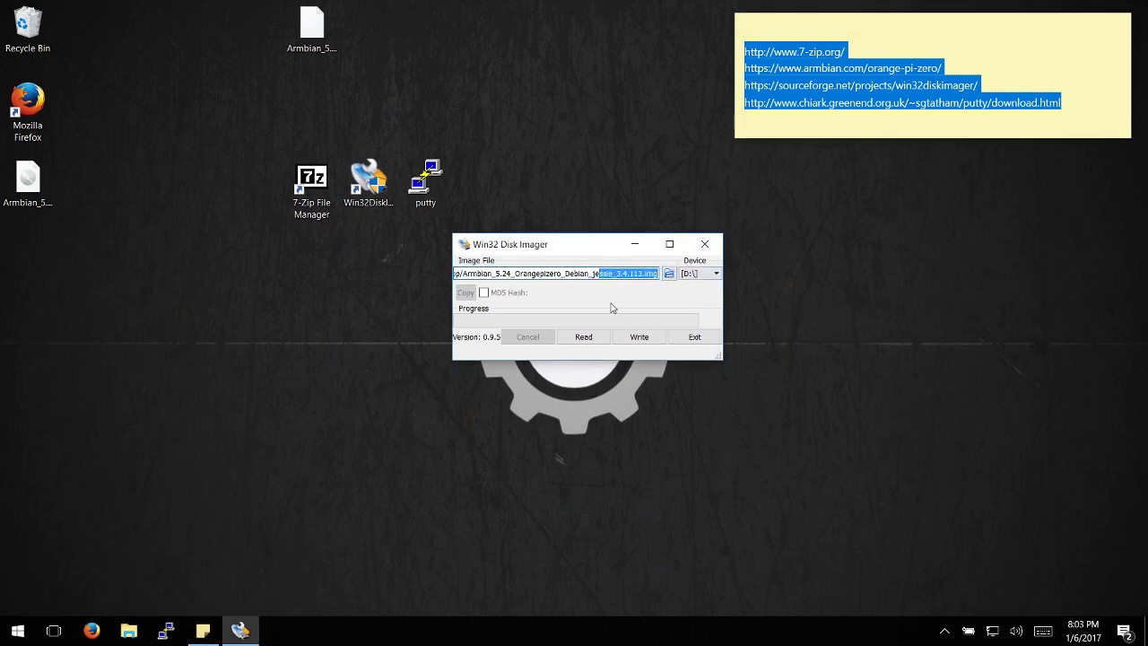
# Step: Write the image to device D:\, confirm the overwrite, and exit after the success message
pyautogui.click(638, 336)
pyautogui.click(615, 331)
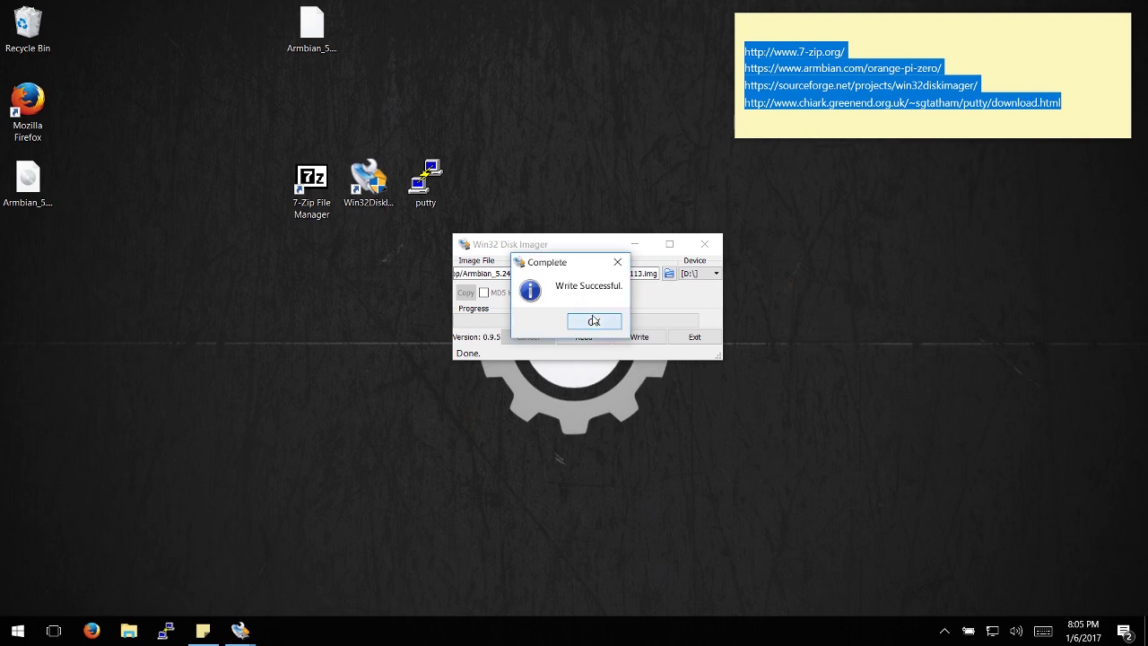
pyautogui.click(593, 321)
pyautogui.click(692, 337)
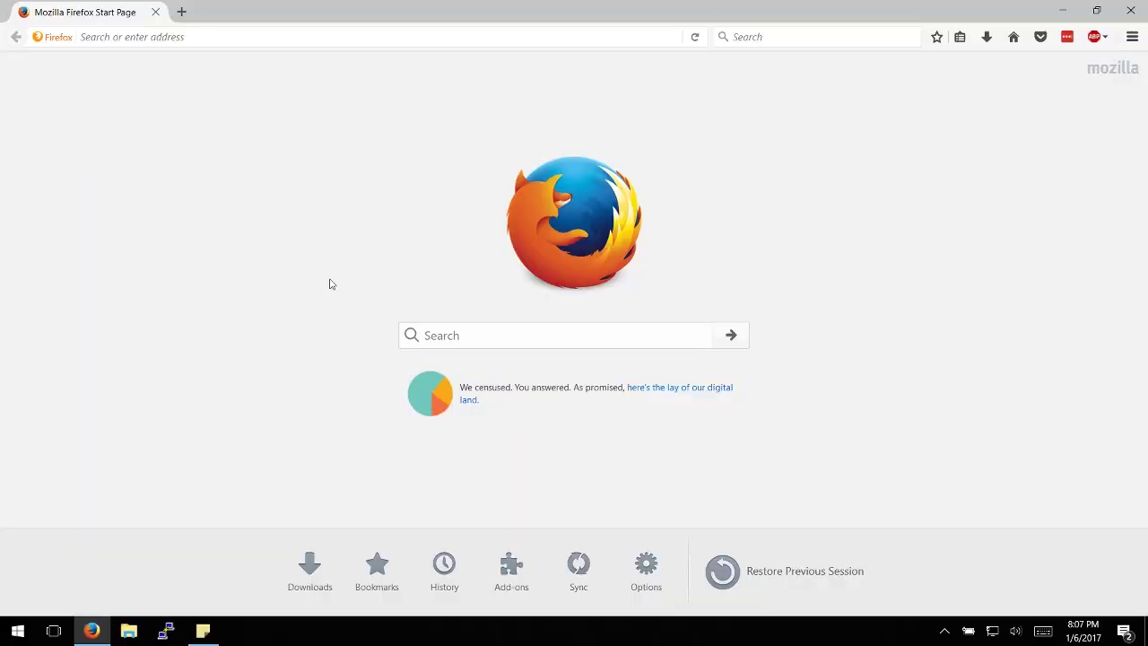
# Step: Load the router admin at 10.20.1.1 and find ORANGEPIZERO's IP, 10.20.1.112
pyautogui.click(202, 38)
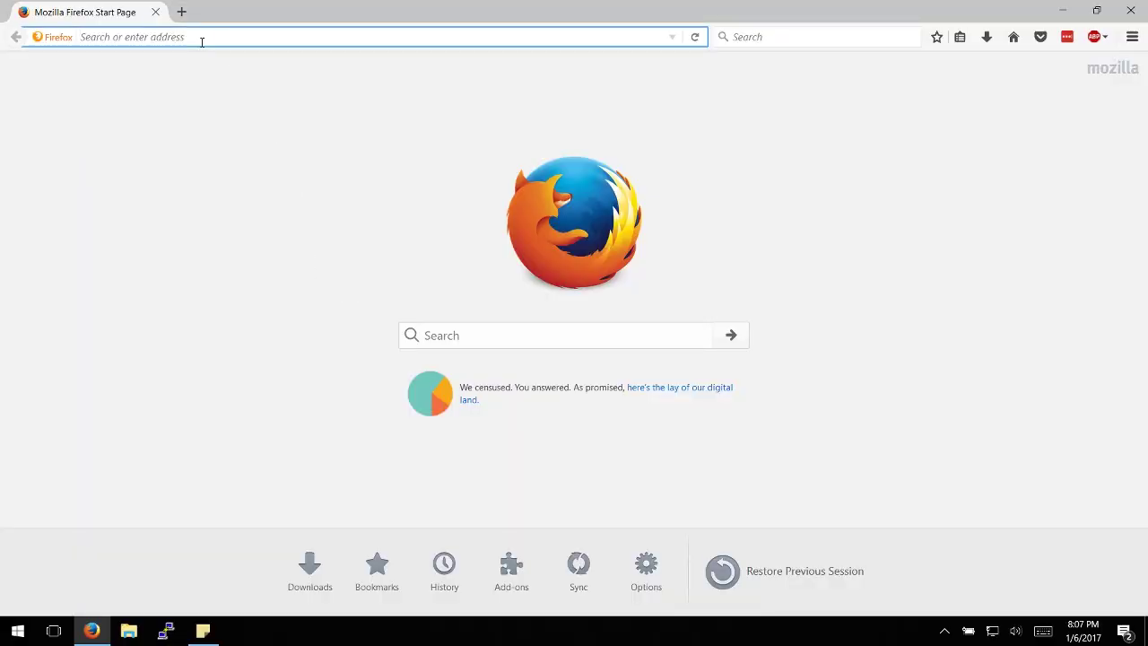
pyautogui.write('10.20.1.1')
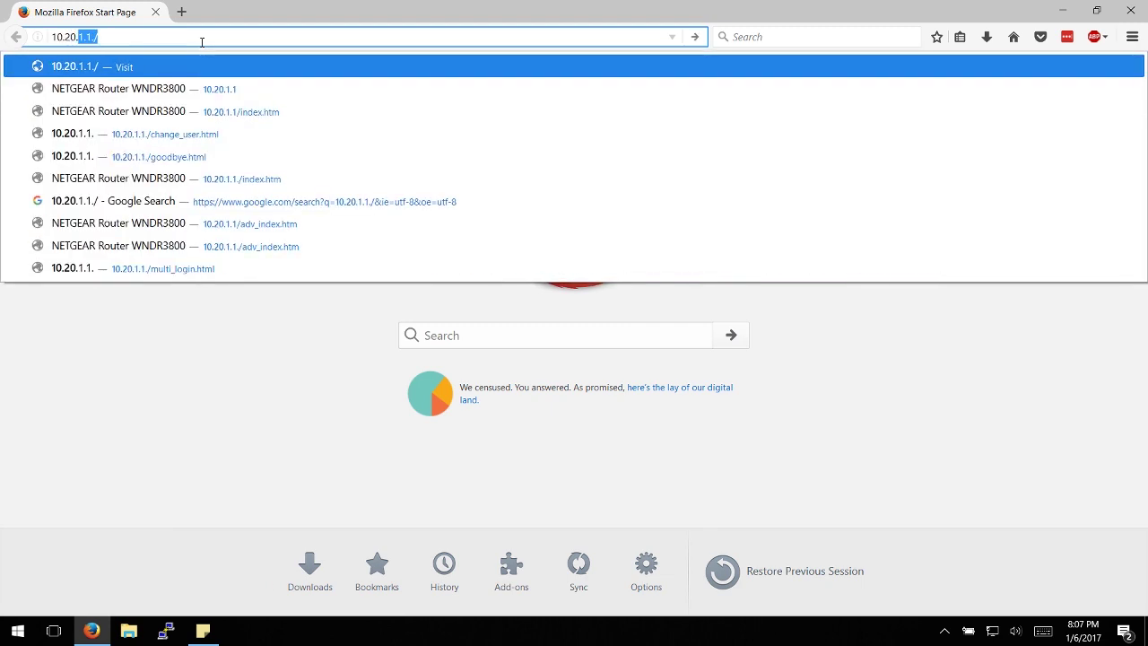
pyautogui.press('Delete')
pyautogui.press('Return')
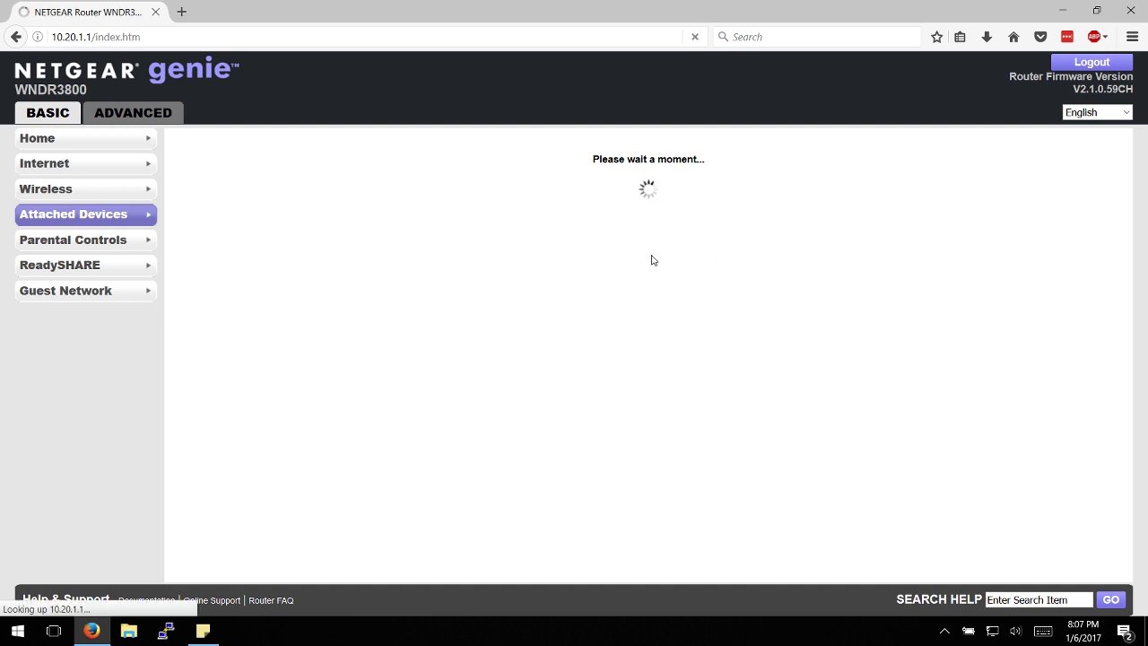
pyautogui.moveTo(1024, 226); pyautogui.dragTo(955, 229)
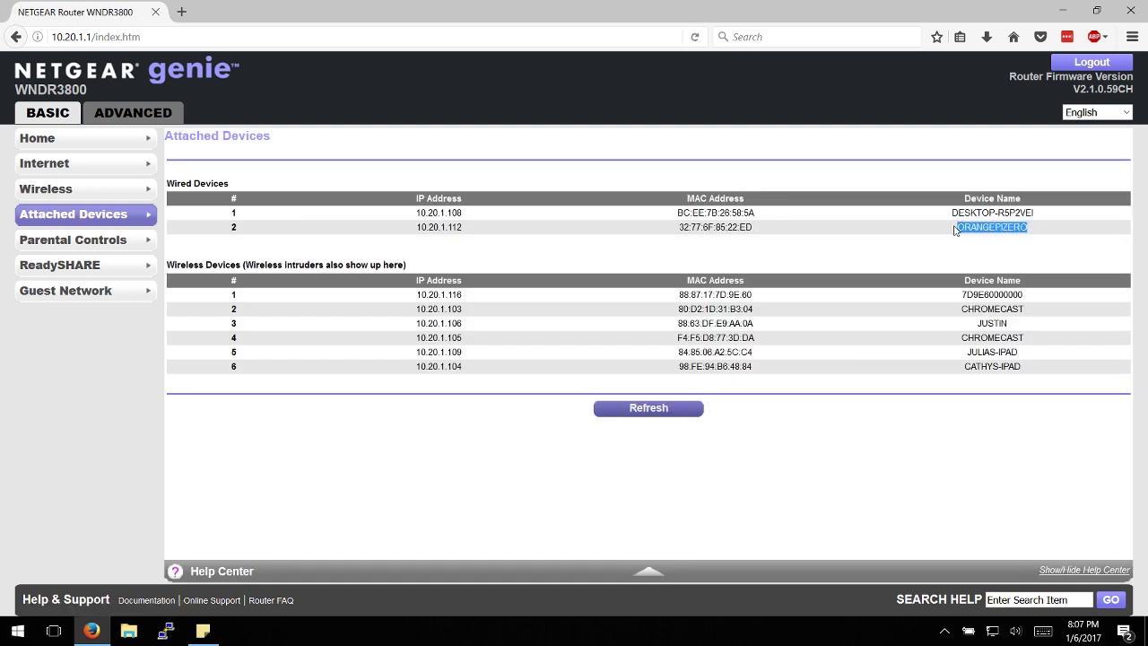
pyautogui.moveTo(470, 229); pyautogui.dragTo(402, 230)
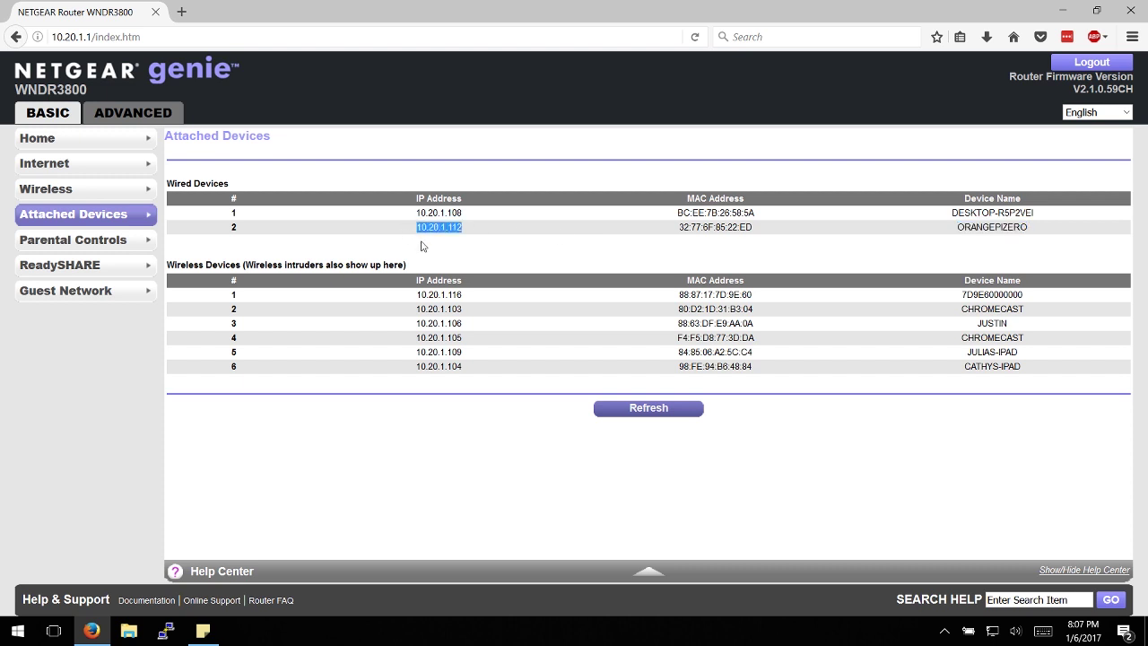
pyautogui.click(448, 248)
# Step: Try 192.168.1.1 in a new tab, recheck the wired devices for 10.20.1.112, and close Firefox
pyautogui.click(181, 12)
pyautogui.write('192.168.1.1')
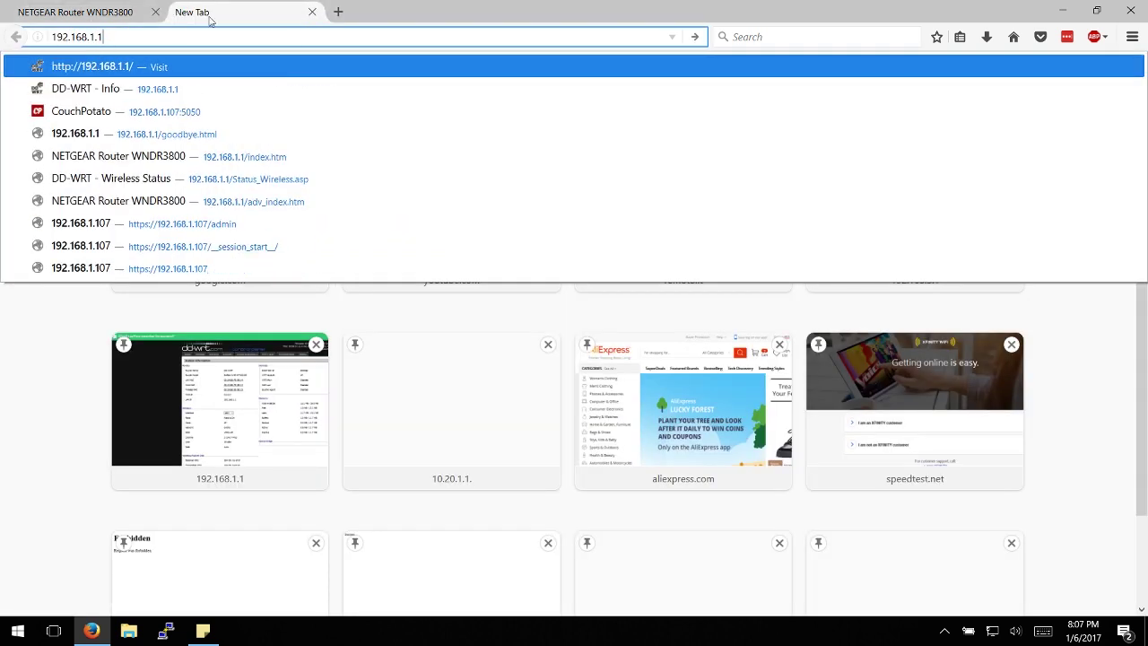
pyautogui.click(311, 11)
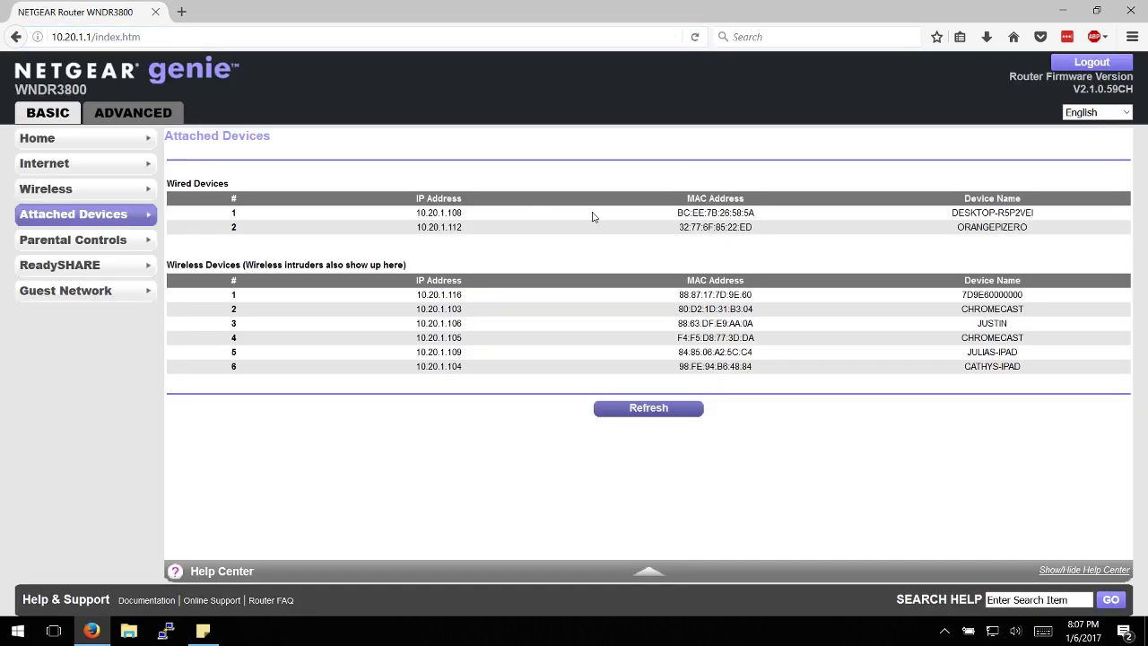
pyautogui.moveTo(468, 217); pyautogui.dragTo(390, 222)
pyautogui.moveTo(478, 233); pyautogui.dragTo(394, 225)
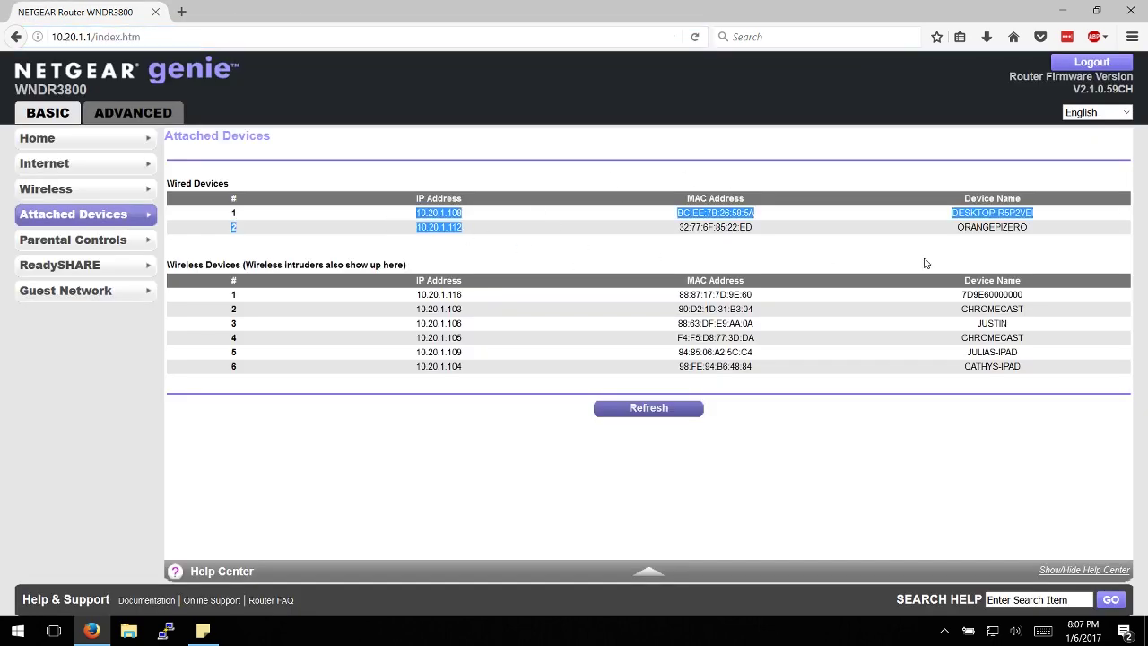
pyautogui.moveTo(1036, 231); pyautogui.dragTo(417, 226)
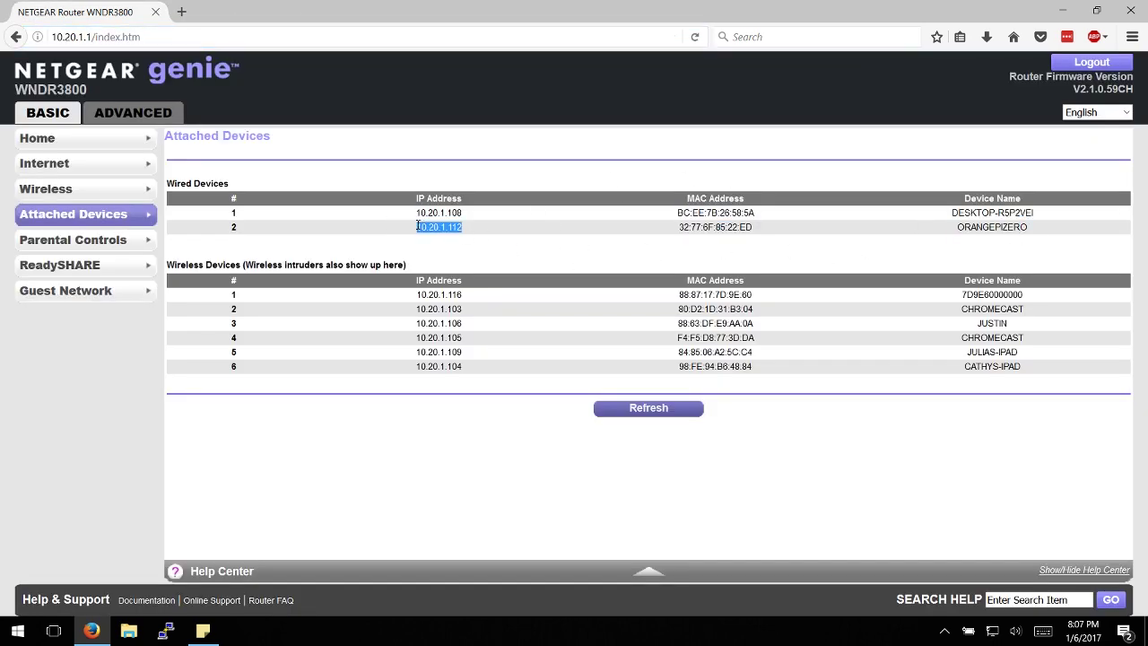
pyautogui.click(1130, 10)
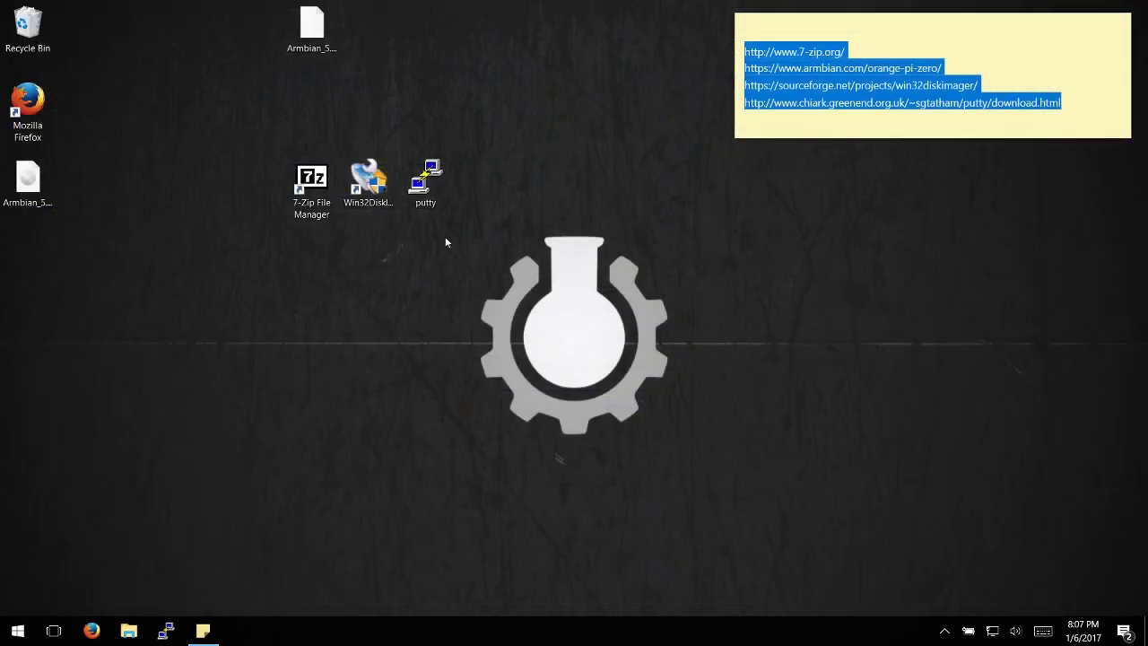
# Step: Launch PuTTY and connect over SSH to 10.20.1.112 on port 22
pyautogui.doubleClick(425, 189)
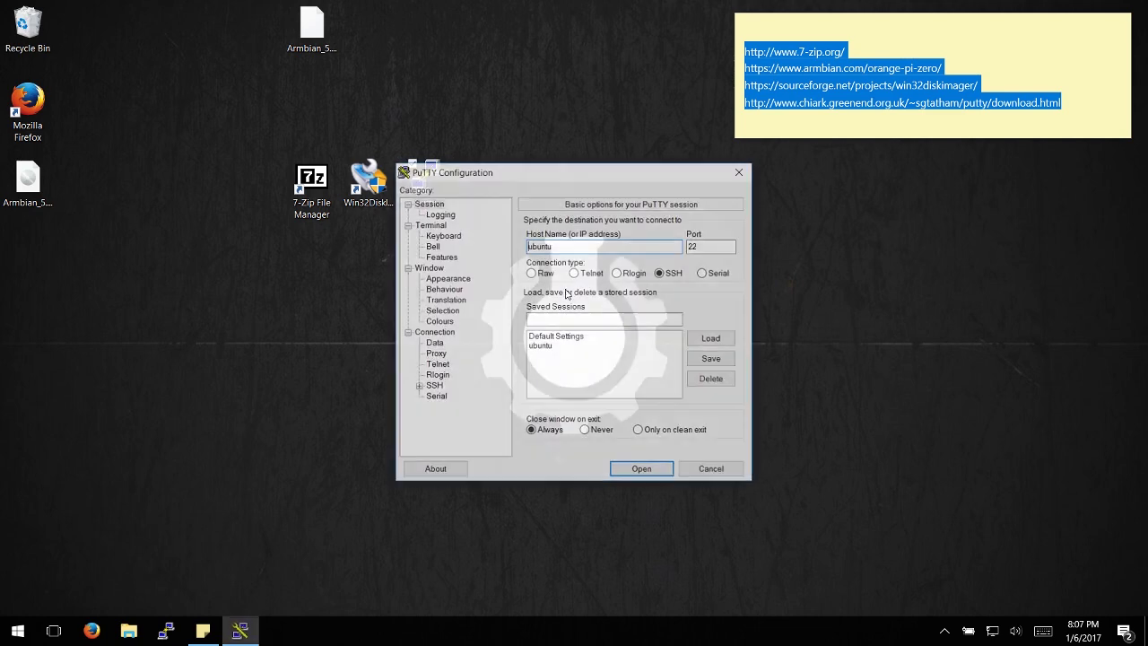
pyautogui.moveTo(557, 167); pyautogui.dragTo(534, 136)
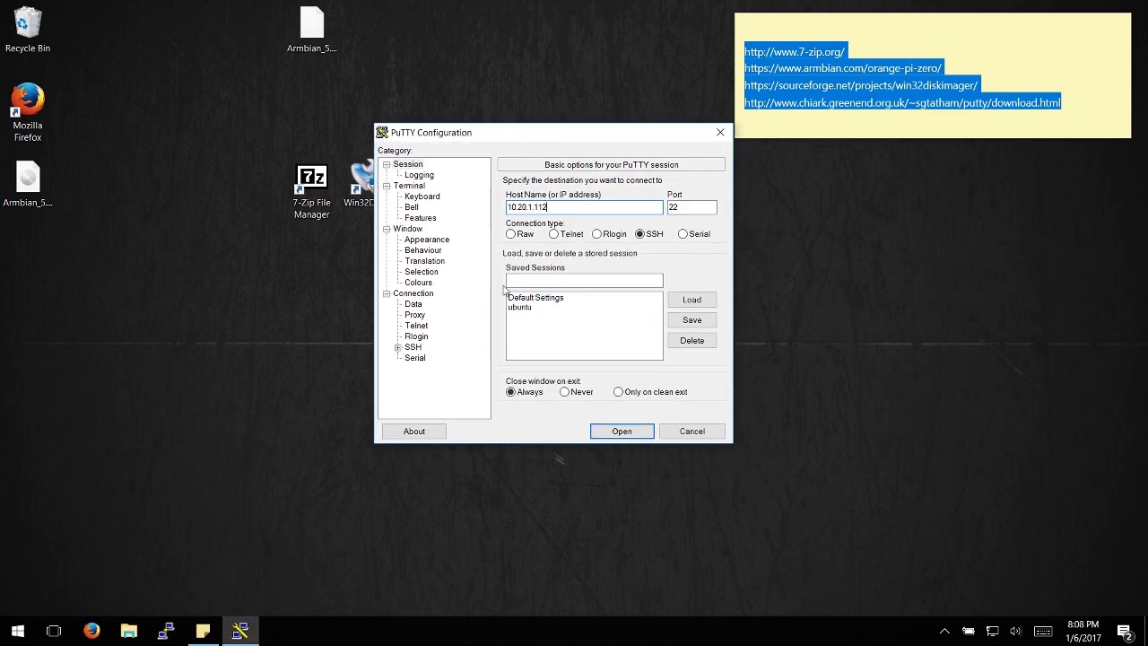
pyautogui.click(618, 431)
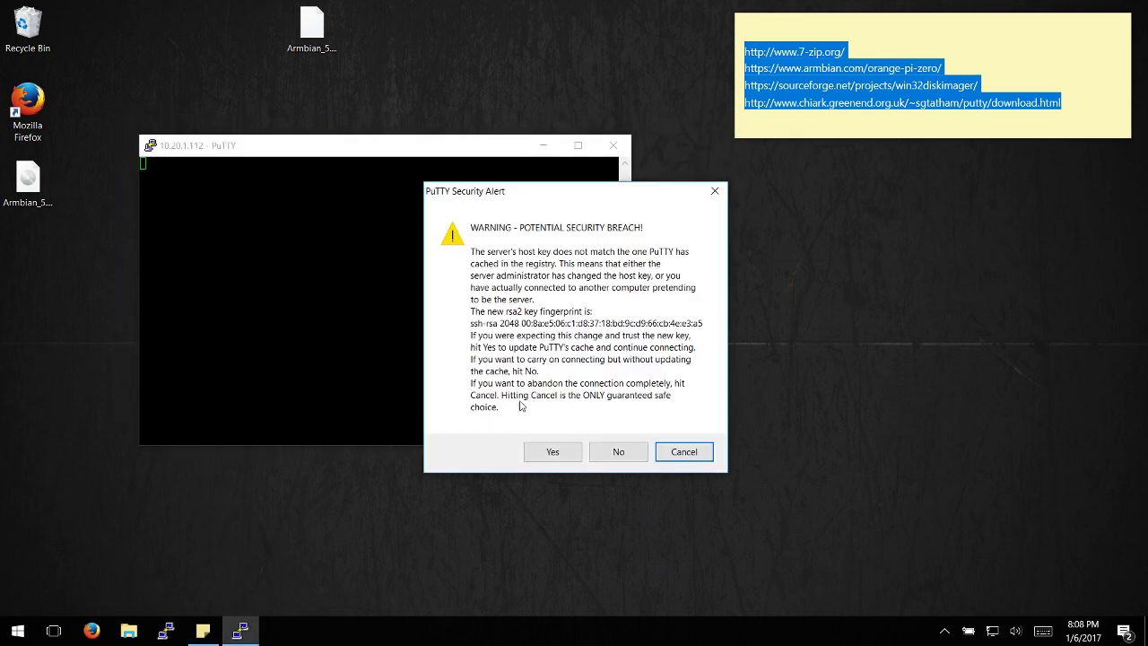
# Step: Accept and cache the Orange Pi's new host key in PuTTY's security alert
pyautogui.moveTo(545, 188); pyautogui.dragTo(439, 142)
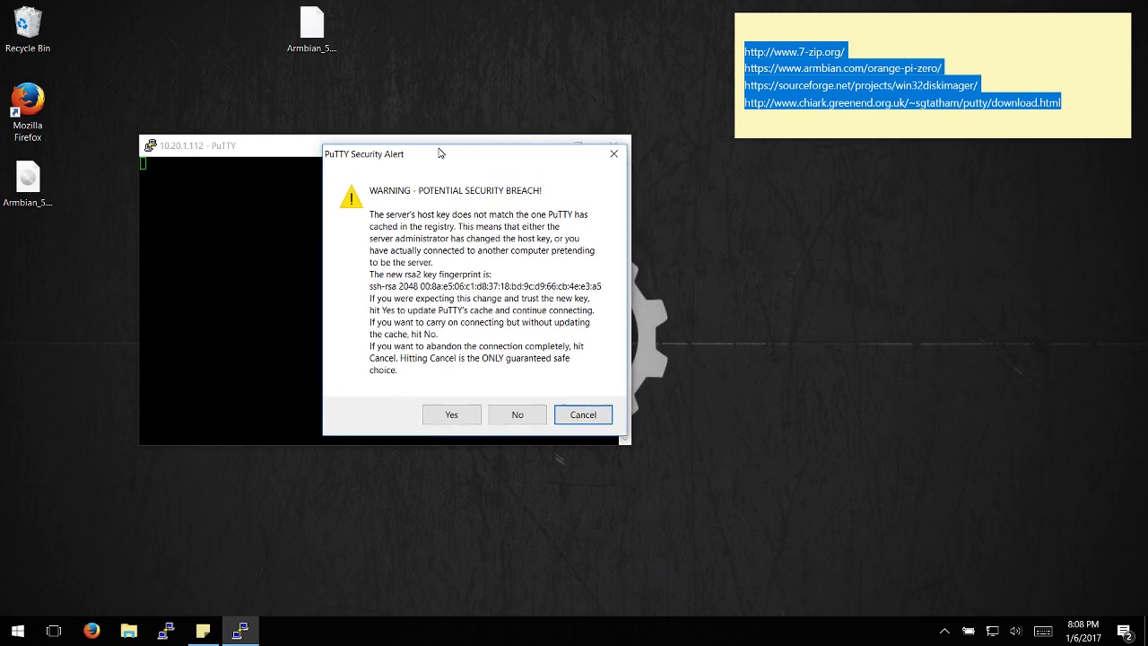
pyautogui.click(457, 409)
pyautogui.moveTo(347, 151); pyautogui.dragTo(424, 151)
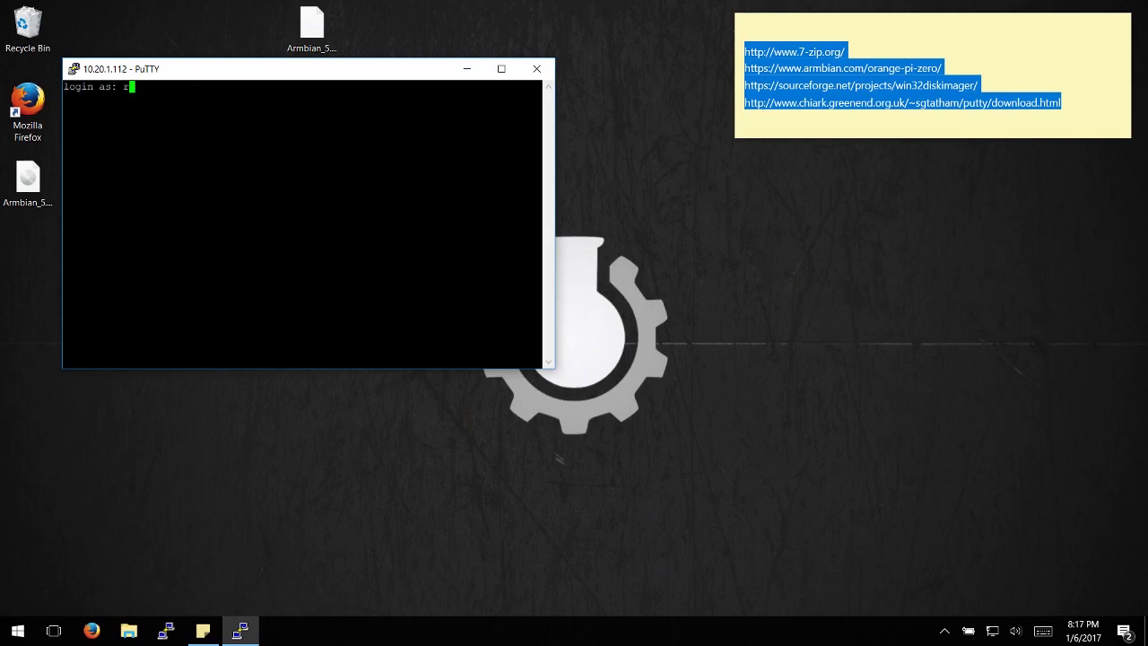
# Step: Log in as root and change the default password, retrying with a longer one after a too-short attempt
pyautogui.press('Return')
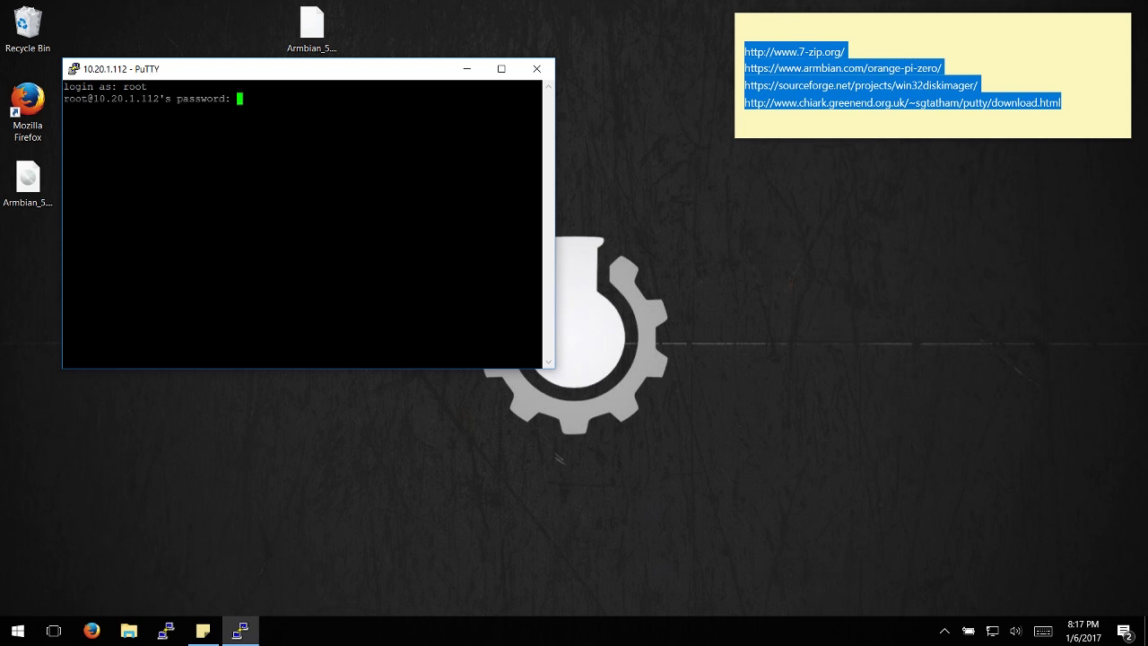
pyautogui.press('Return')
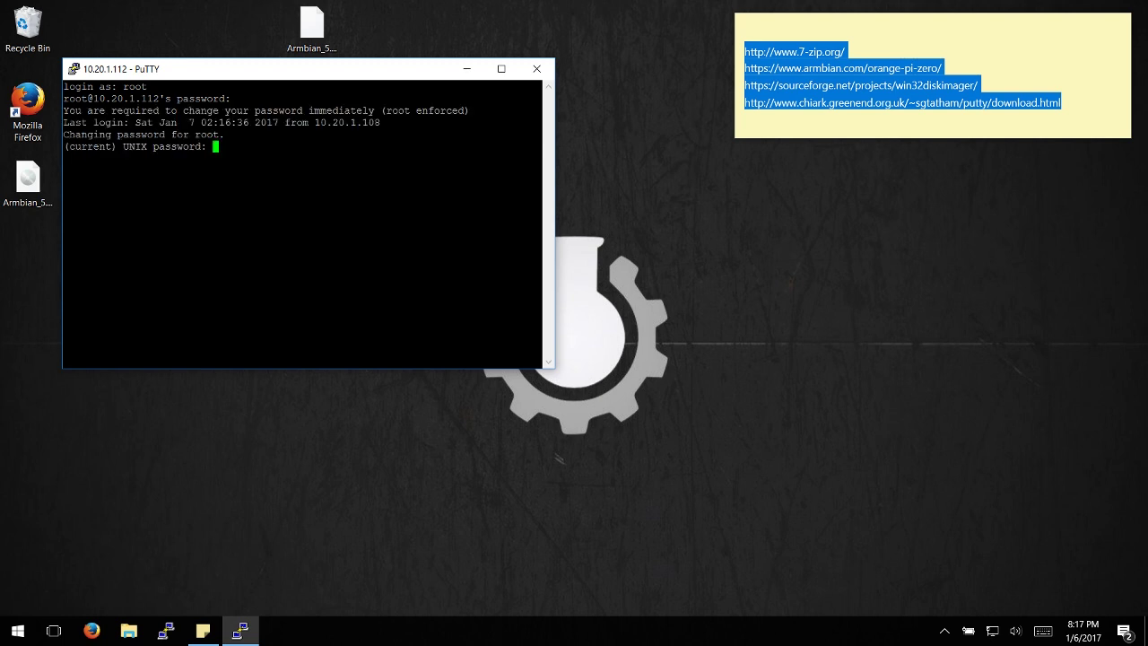
pyautogui.press('Return')
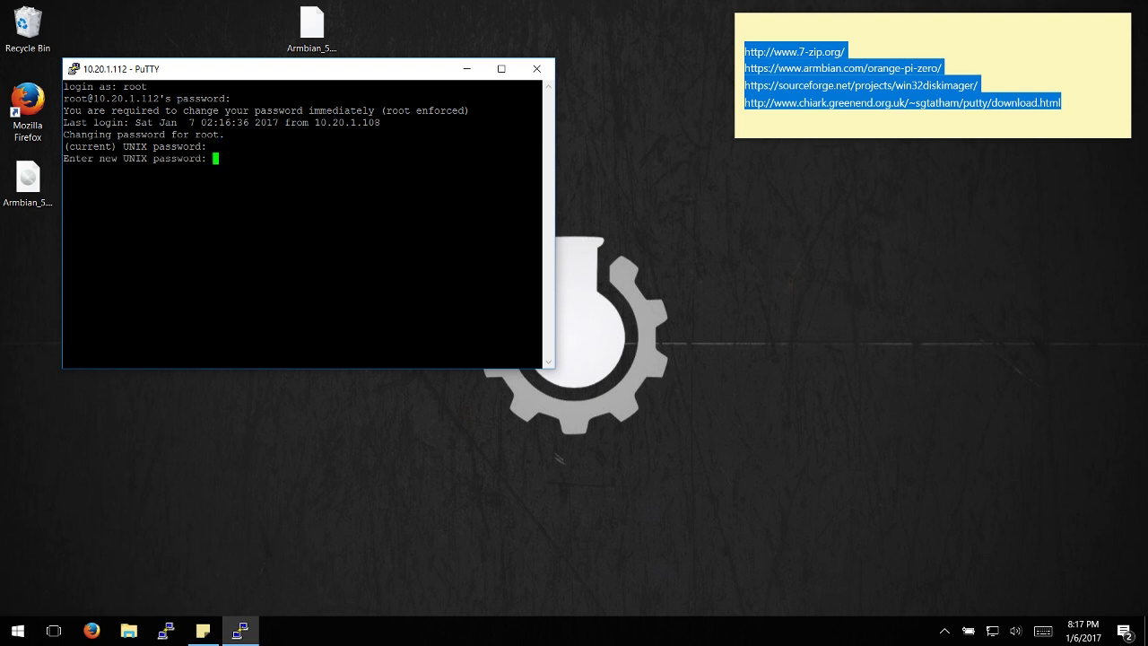
pyautogui.press('Return')
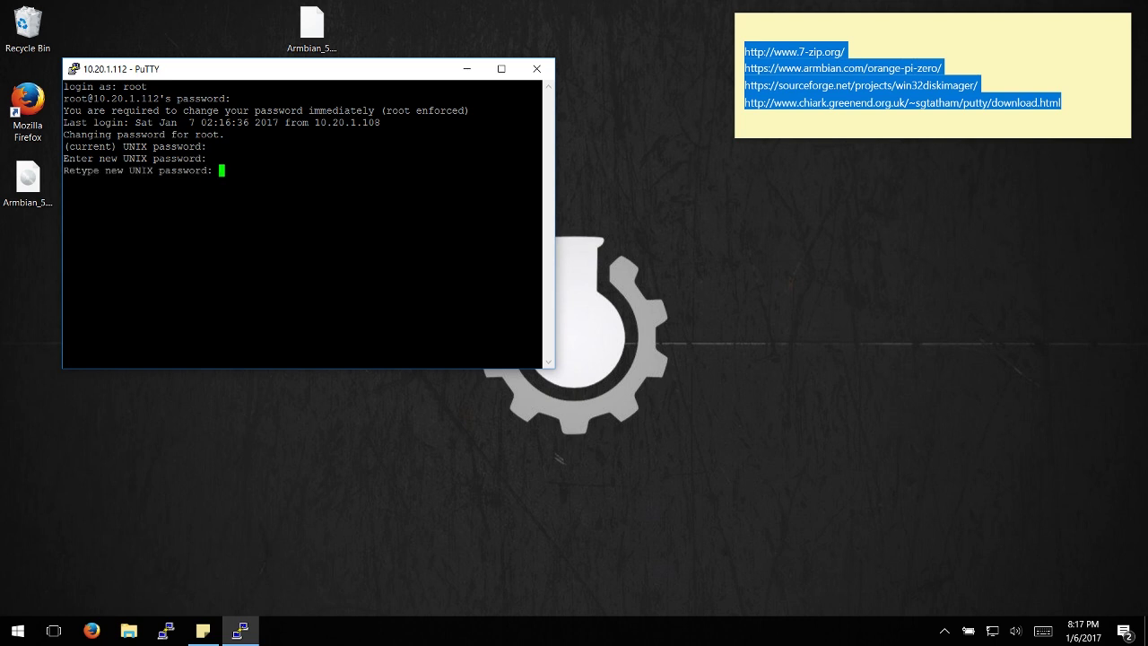
pyautogui.press('Return')
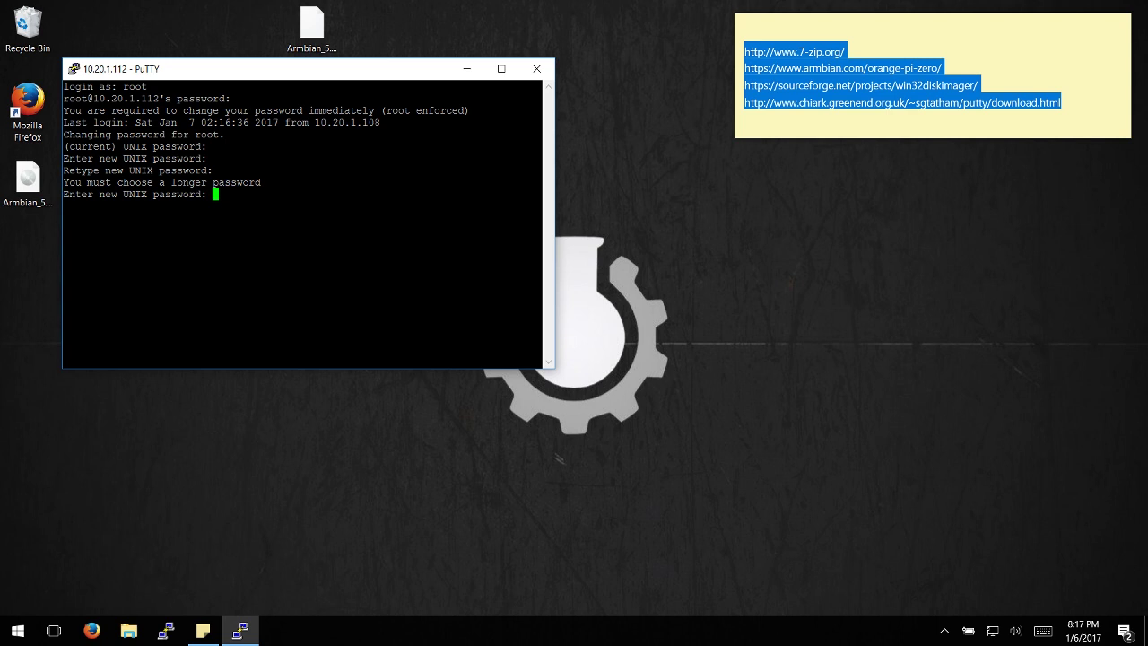
pyautogui.press('Return')
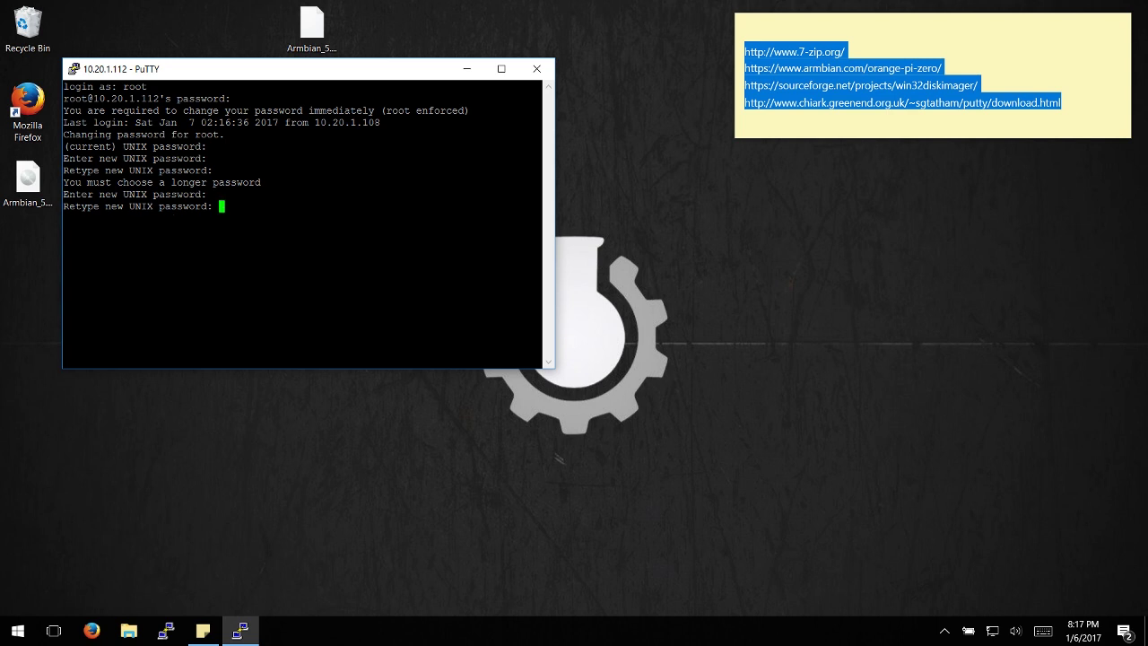
pyautogui.press('Return')
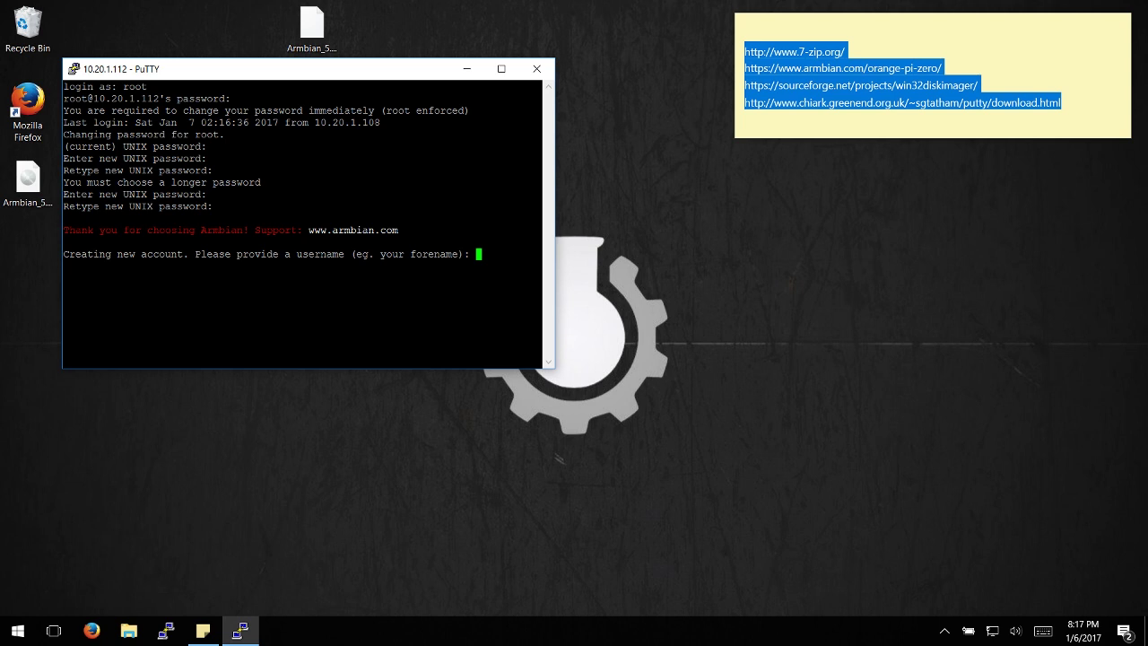
# Step: Enter the new username and its password twice, skip the contact fields, and confirm with y
pyautogui.write('justin')
pyautogui.press('Return')
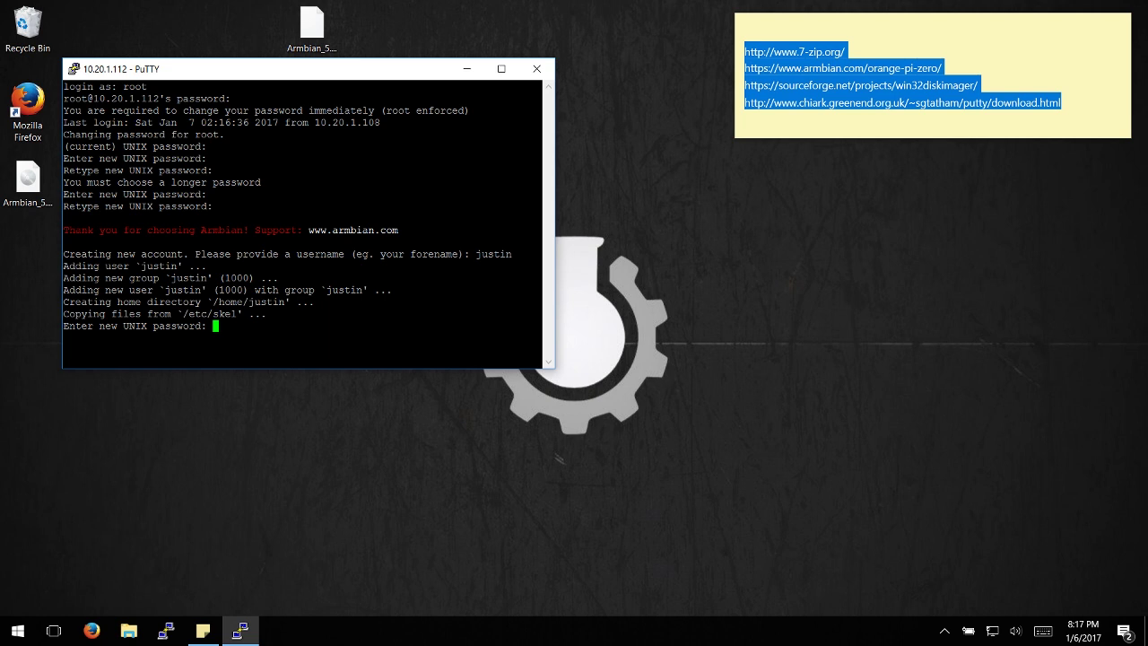
pyautogui.press('Return')
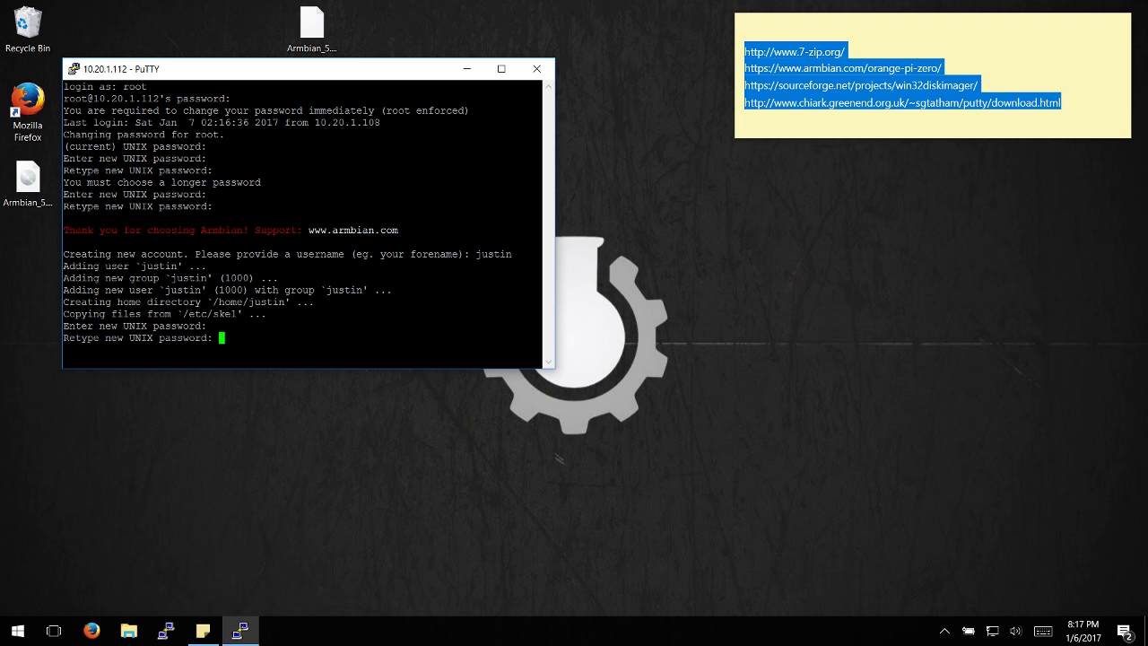
pyautogui.press('Return')
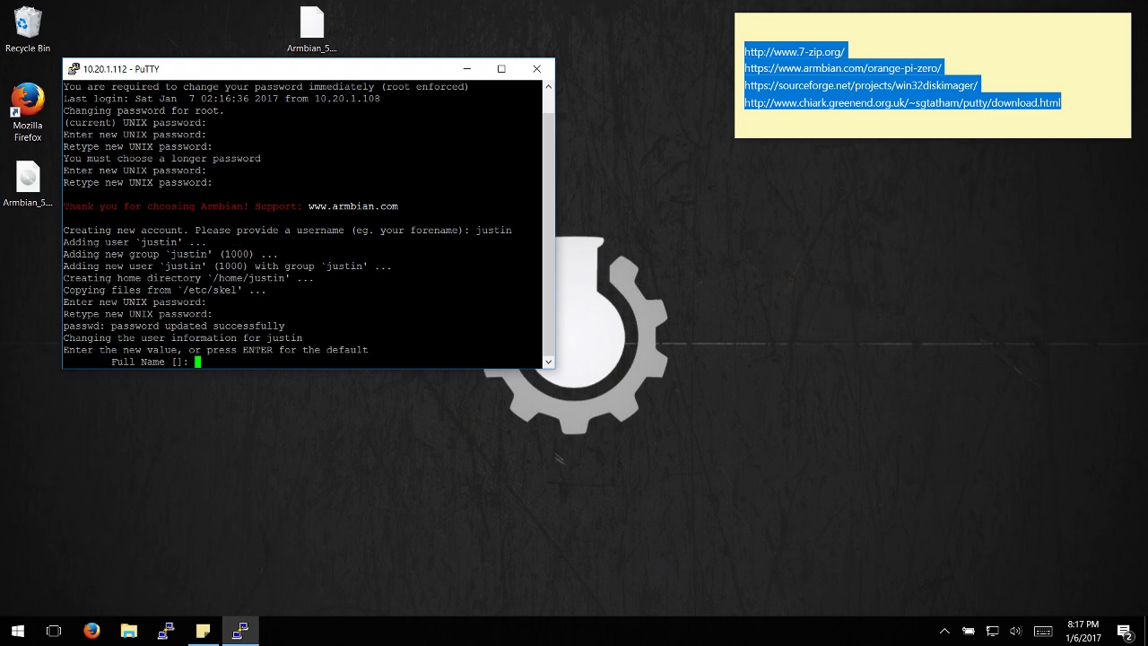
pyautogui.press('Return')
pyautogui.press('Return')
pyautogui.press('Return')
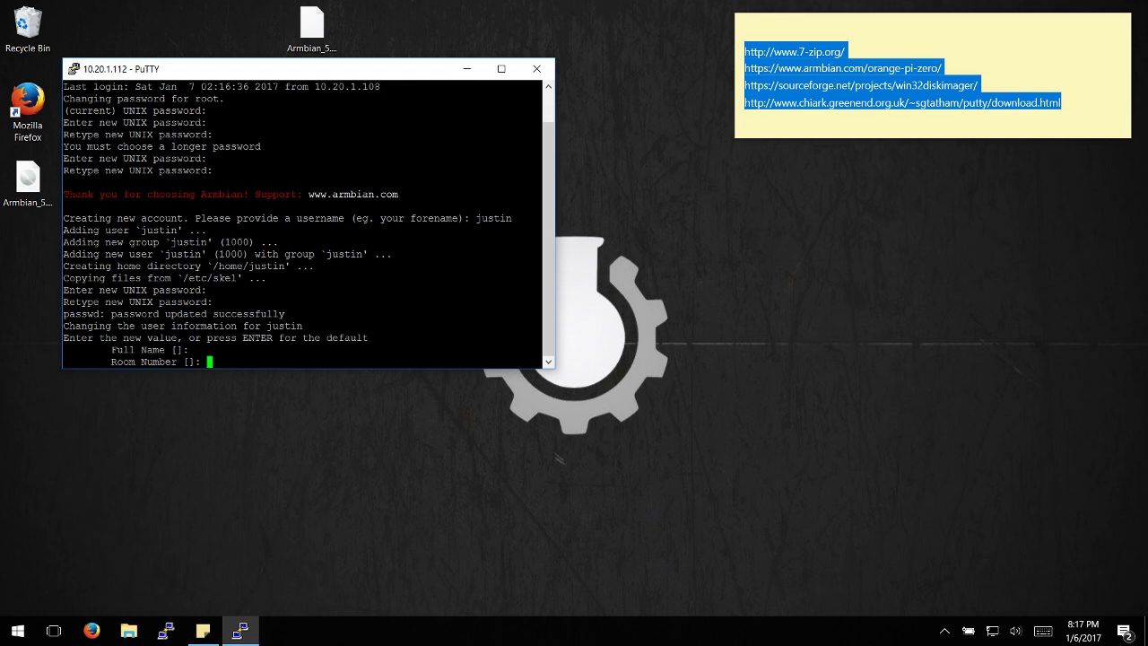
pyautogui.press('Return')
pyautogui.press('Return')
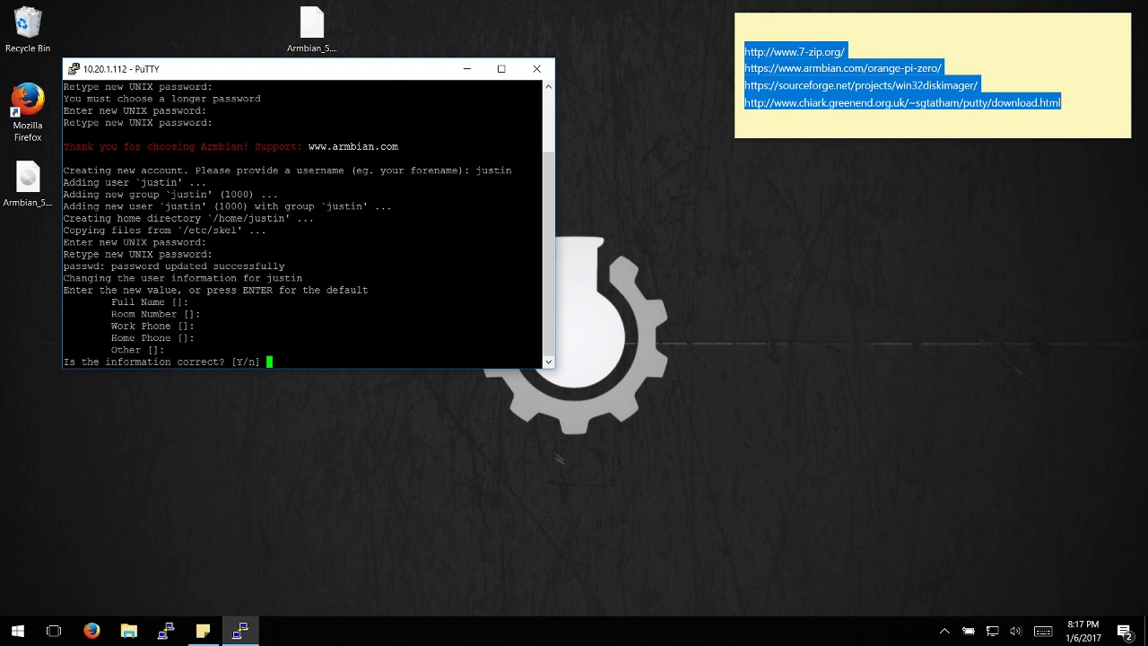
pyautogui.write('y')
pyautogui.press('Return')
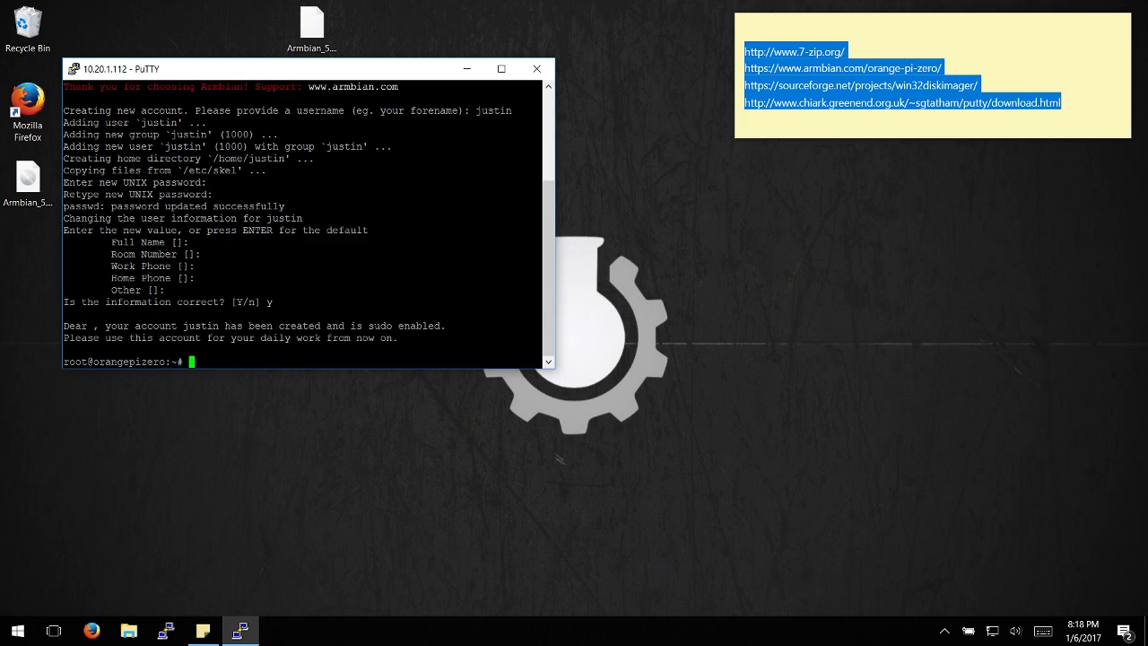
# Step: Run sudo su at the root prompt, then close the PuTTY session
pyautogui.write('sudo su')
pyautogui.press('Return')
pyautogui.click(537, 68)
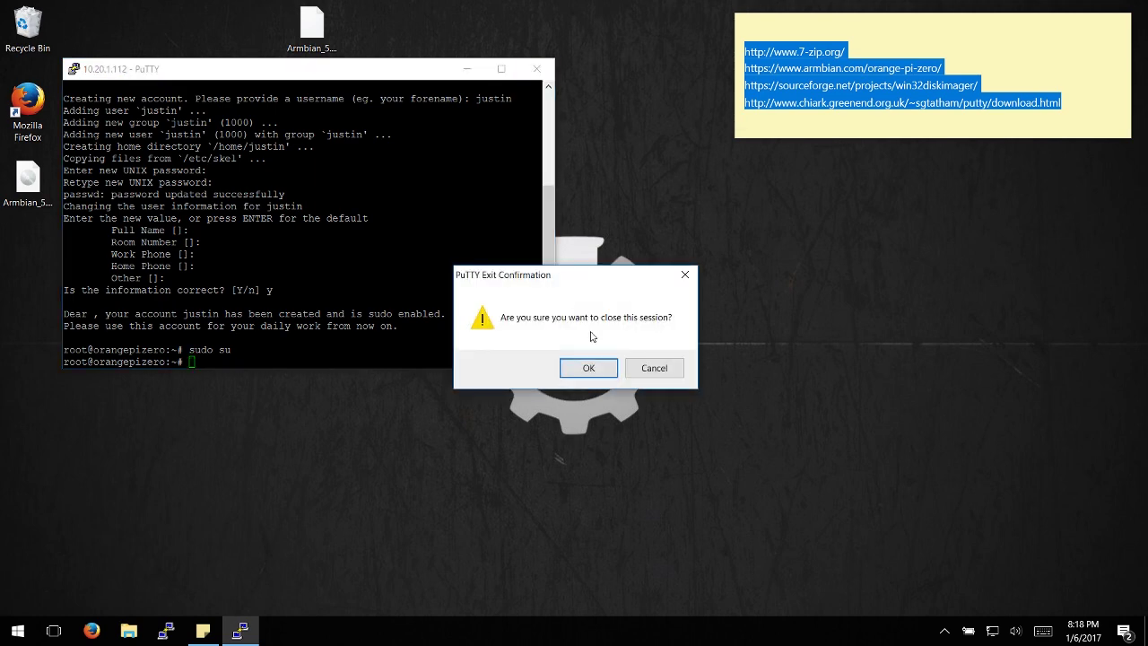
pyautogui.click(588, 368)
# Step: Reconnect PuTTY to 10.20.1.112 and log in with the new username and password
pyautogui.doubleClick(426, 184)
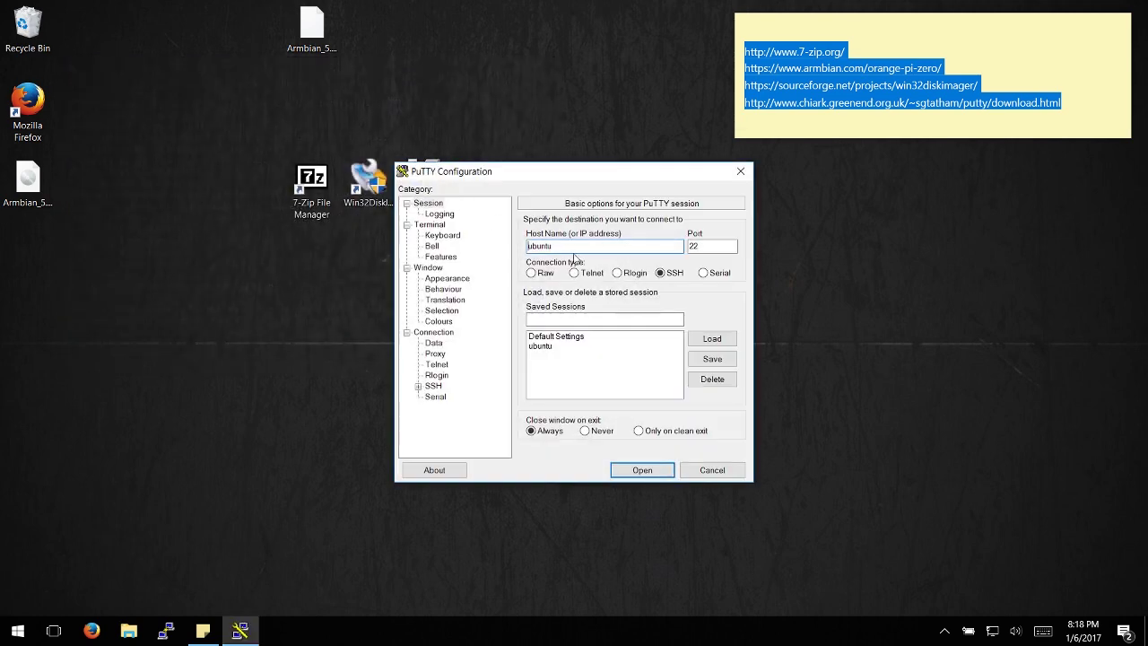
pyautogui.write('10.20.1')
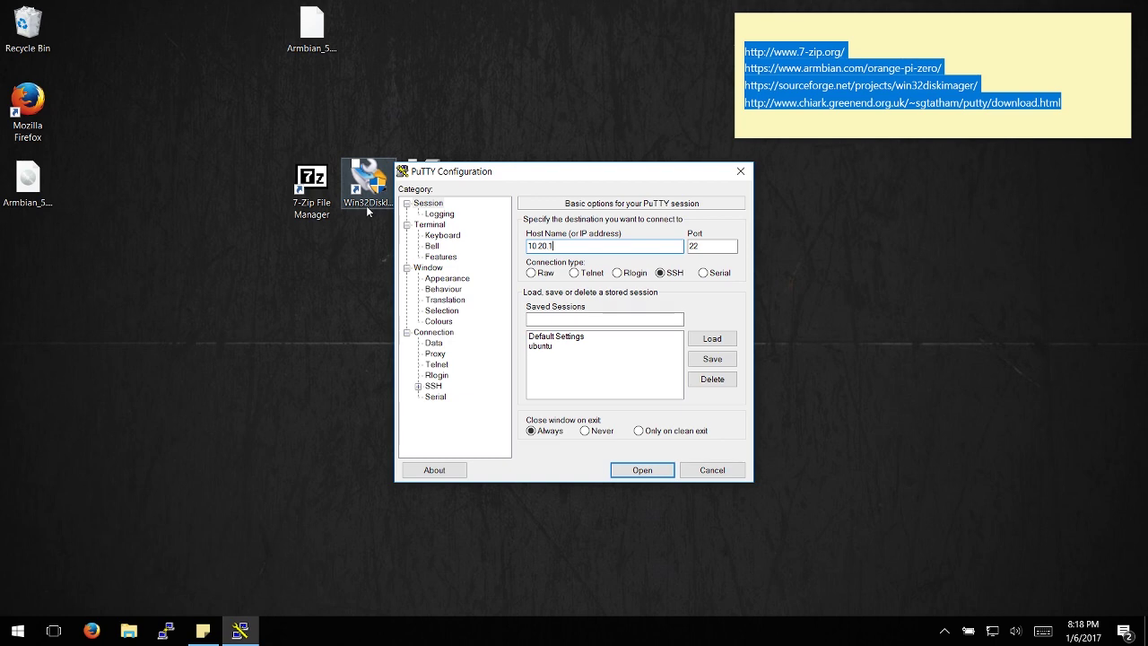
pyautogui.write('.112')
pyautogui.press('Return')
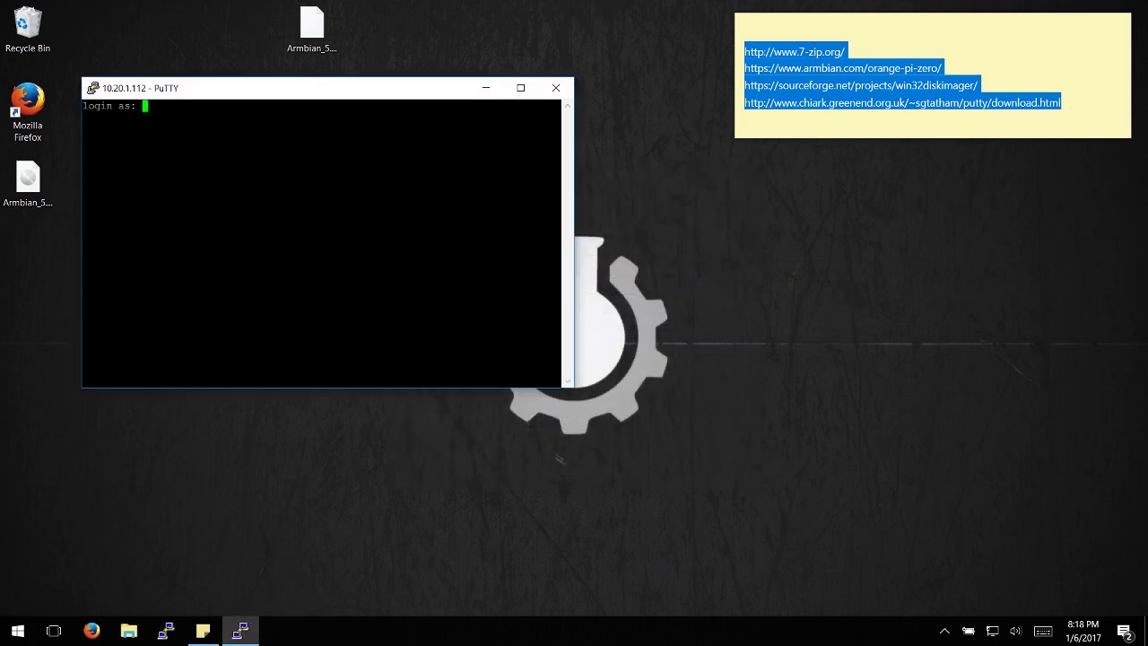
pyautogui.write('justin')
pyautogui.press('Return')
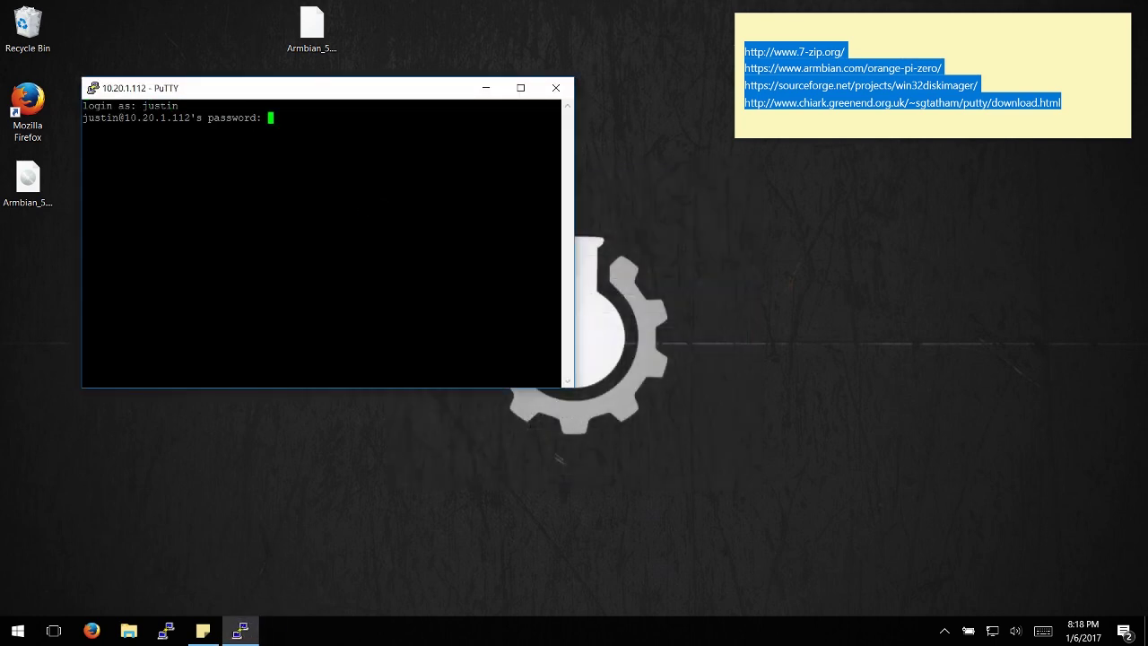
pyautogui.press('Return')
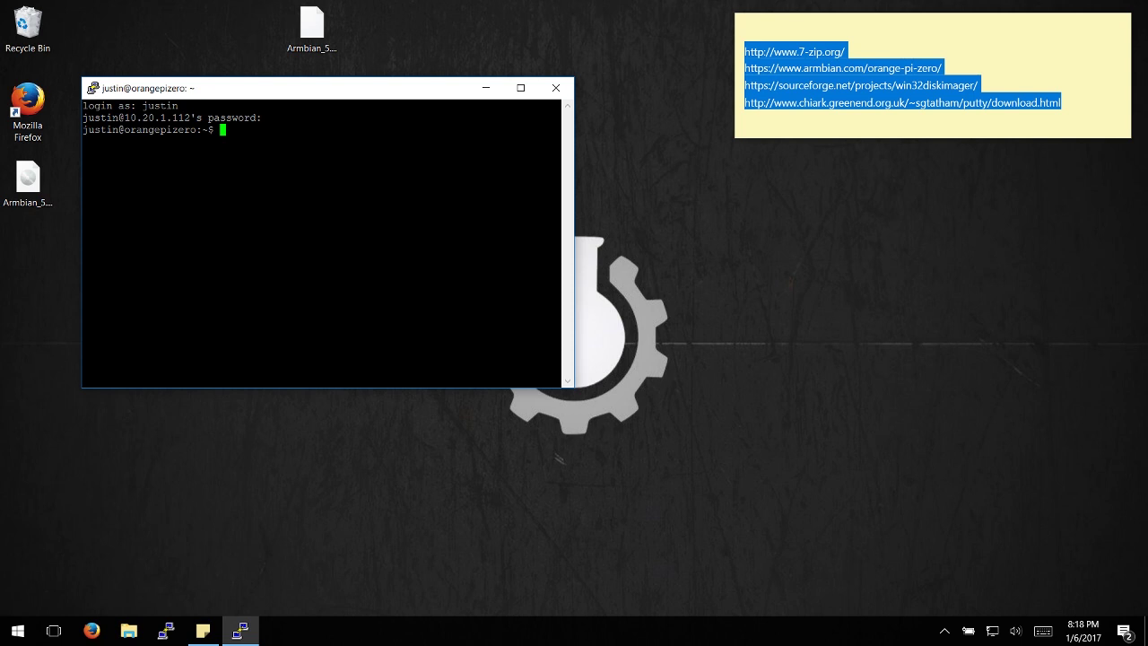
# Step: Run sudo su with the user's password to get a root prompt, then delete stray tildes
pyautogui.write('sudo su')
pyautogui.press('Return')
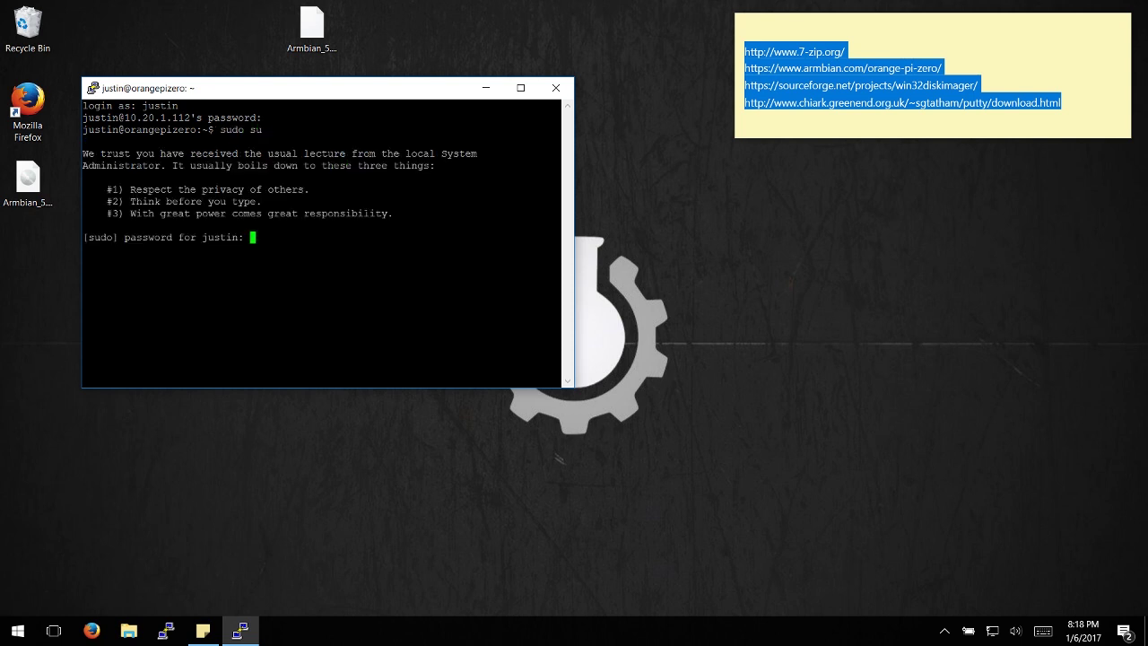
pyautogui.press('Return')
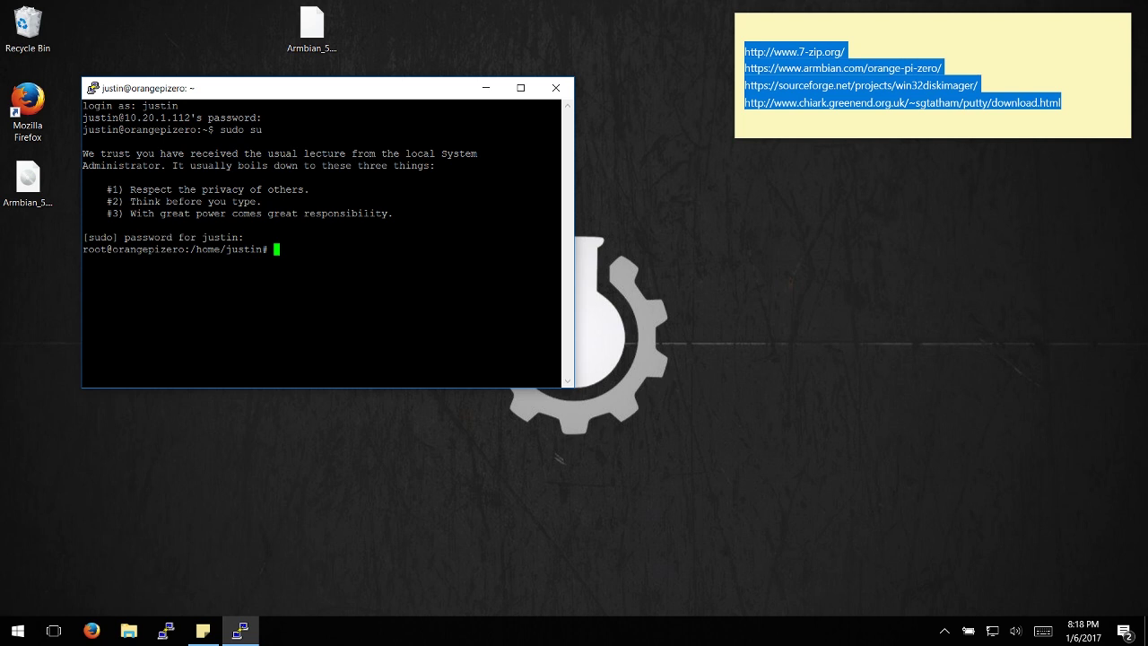
pyautogui.write('~~~~~')
pyautogui.press('BackSpace')
pyautogui.press('BackSpace')
pyautogui.press('BackSpace')
pyautogui.press('BackSpace')
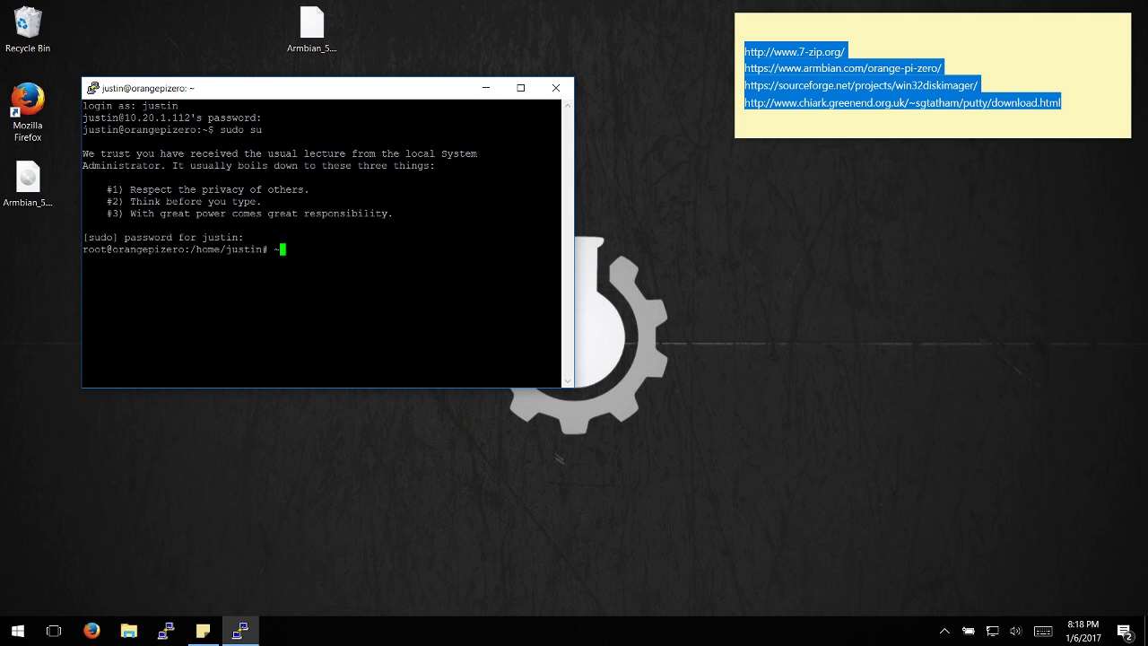